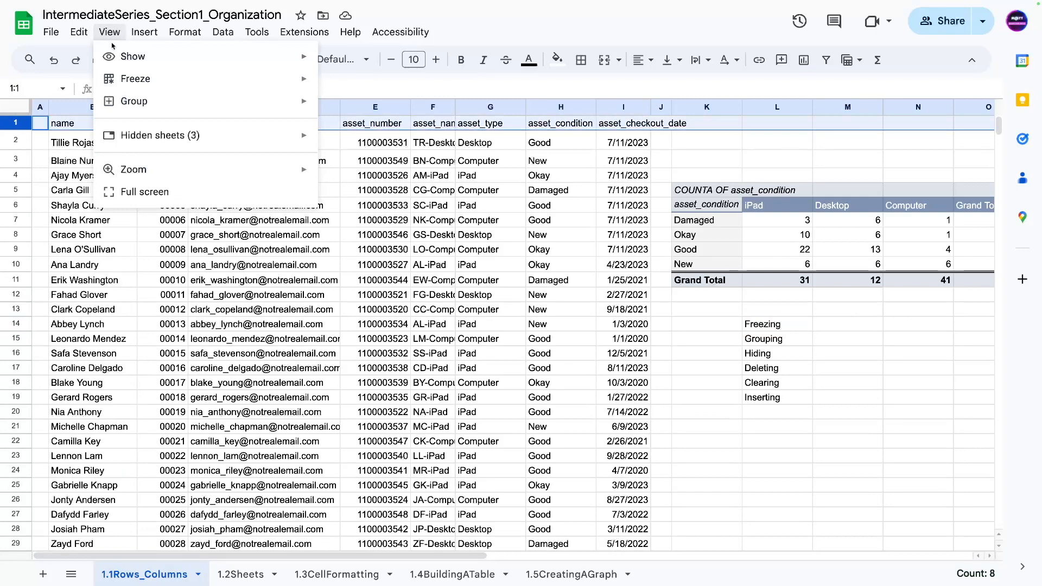
Freeze row 1, the table's header row, and check the headers against the data down to the last entries.
mouse_move(136, 83)
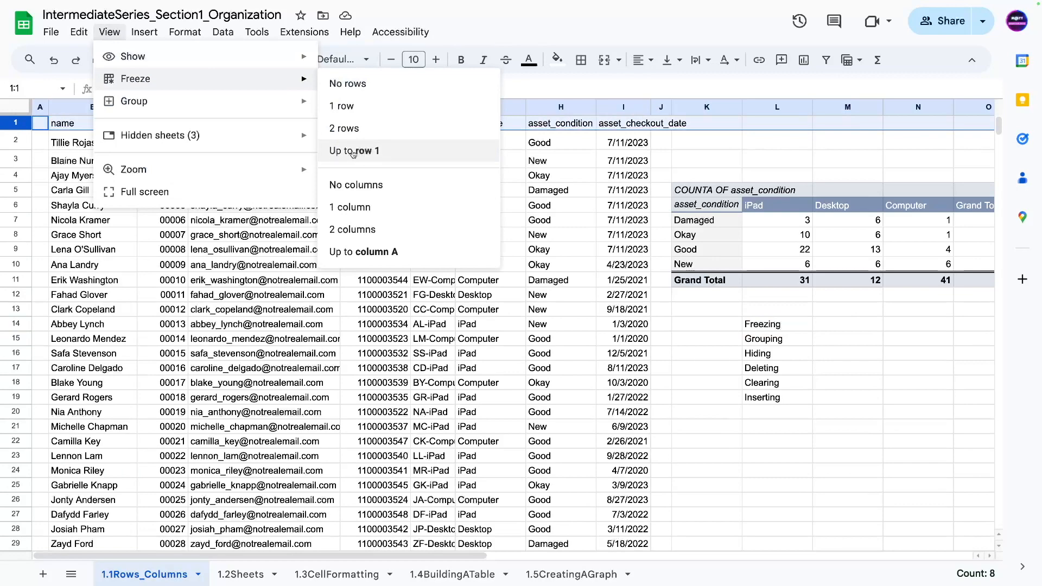
click(352, 106)
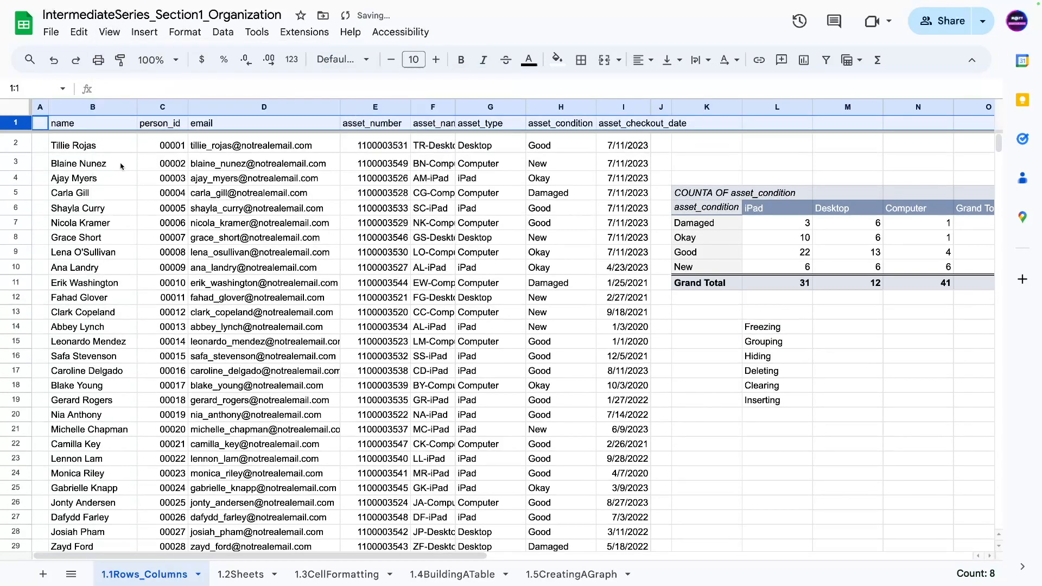
click(121, 165)
scroll(207, 179, down, 10)
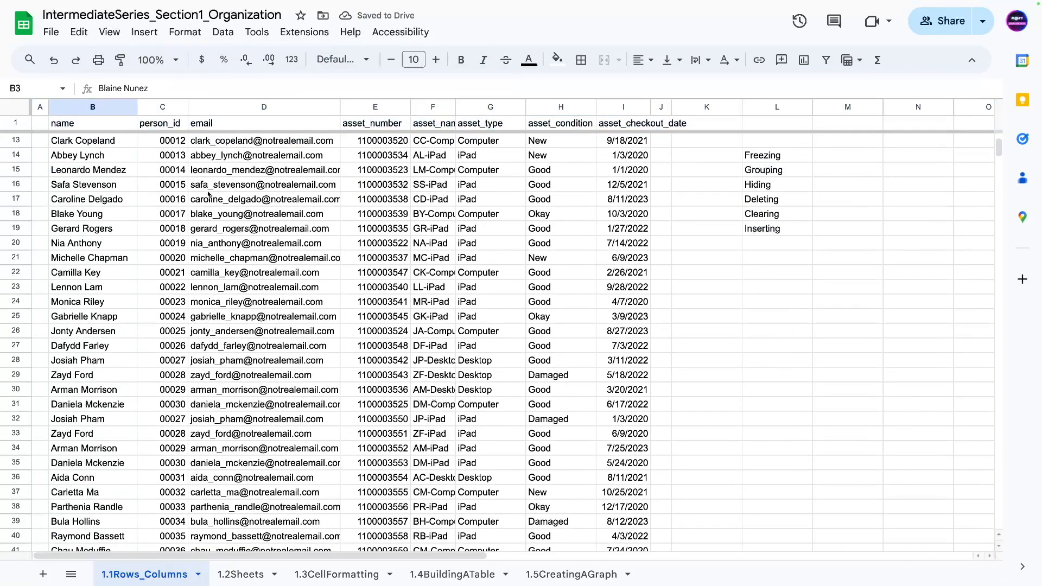
drag(93, 123, 631, 125)
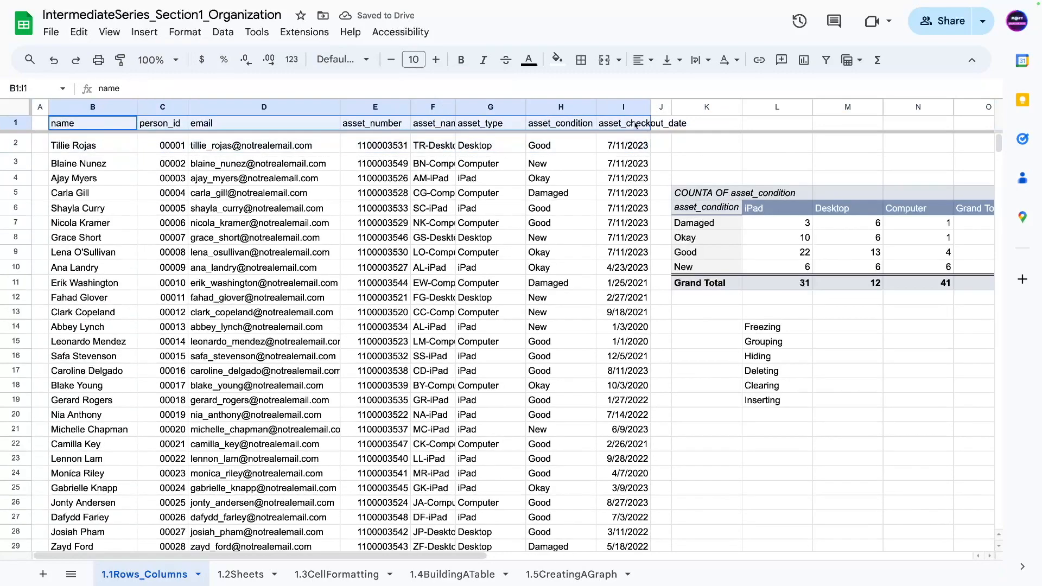
click(358, 196)
scroll(320, 198, down, 11)
scroll(278, 223, down, 7)
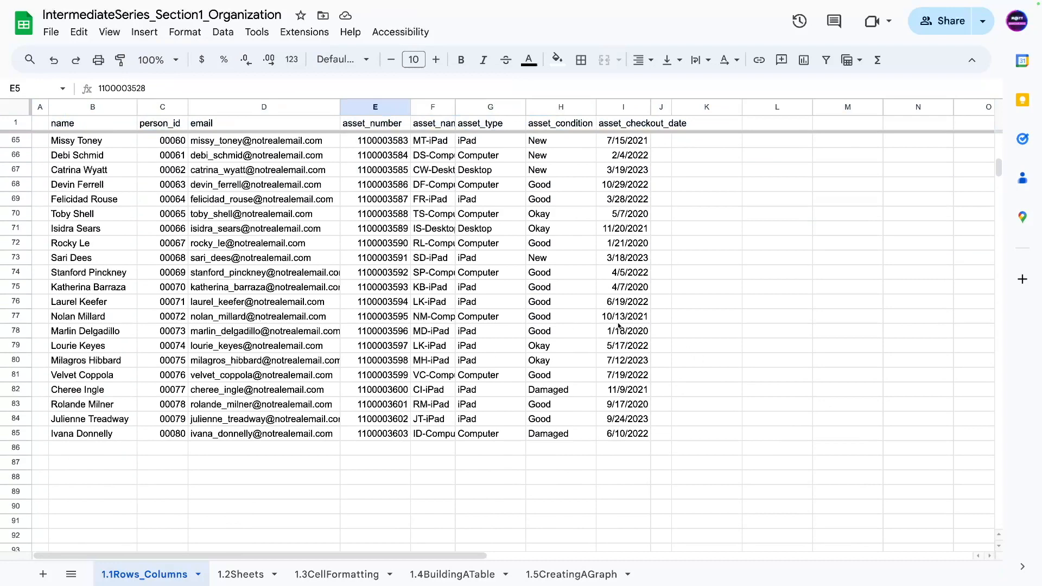
scroll(336, 297, up, 18)
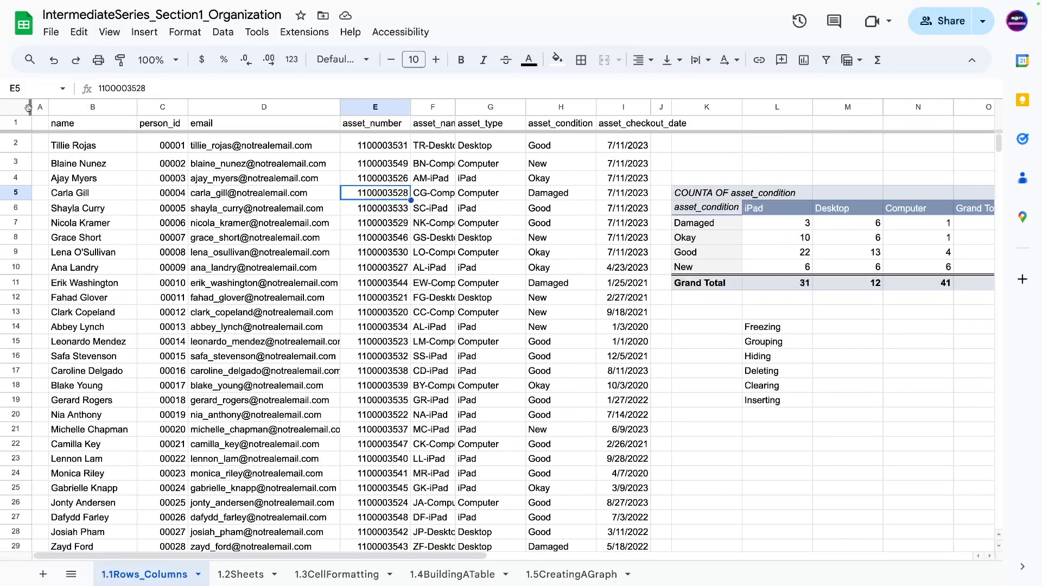
Freeze the columns up to and including column B, the name column.
drag(29, 107, 135, 116)
scroll(136, 173, down, 5)
scroll(168, 161, up, 5)
scroll(108, 159, down, 2)
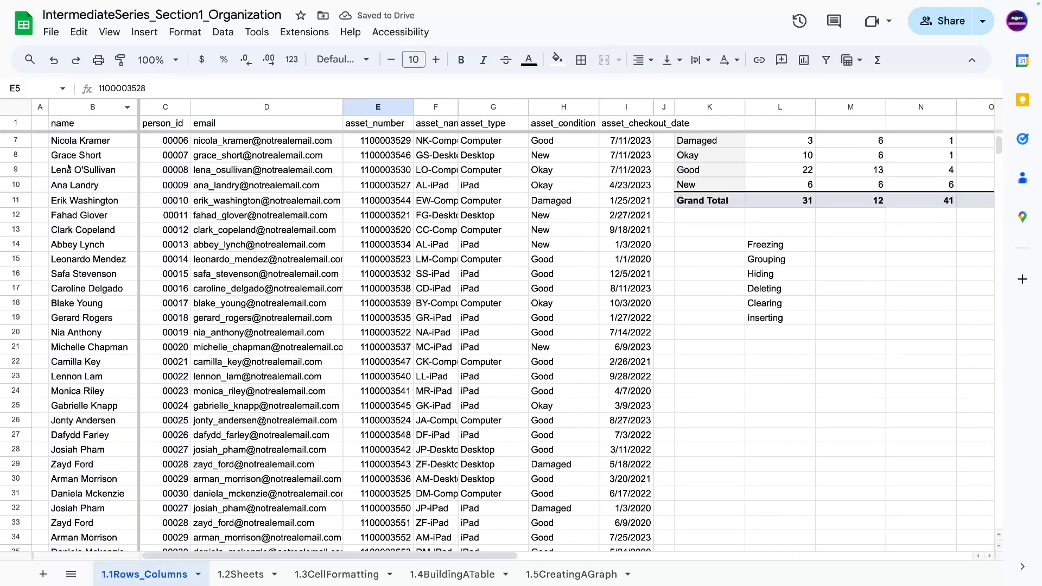
scroll(210, 171, up, 2)
Examine how the frozen header row and name column behave across the table, down to its last entries.
scroll(160, 181, down, 9)
scroll(185, 231, up, 9)
drag(161, 557, 61, 199)
scroll(239, 314, down, 6)
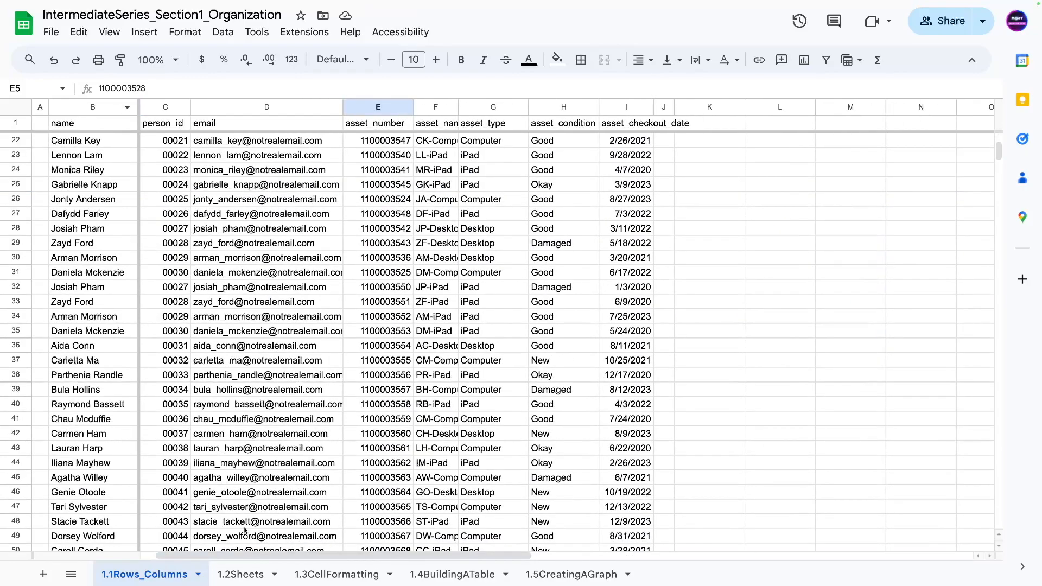
drag(229, 557, 65, 526)
scroll(108, 248, up, 6)
scroll(130, 501, down, 17)
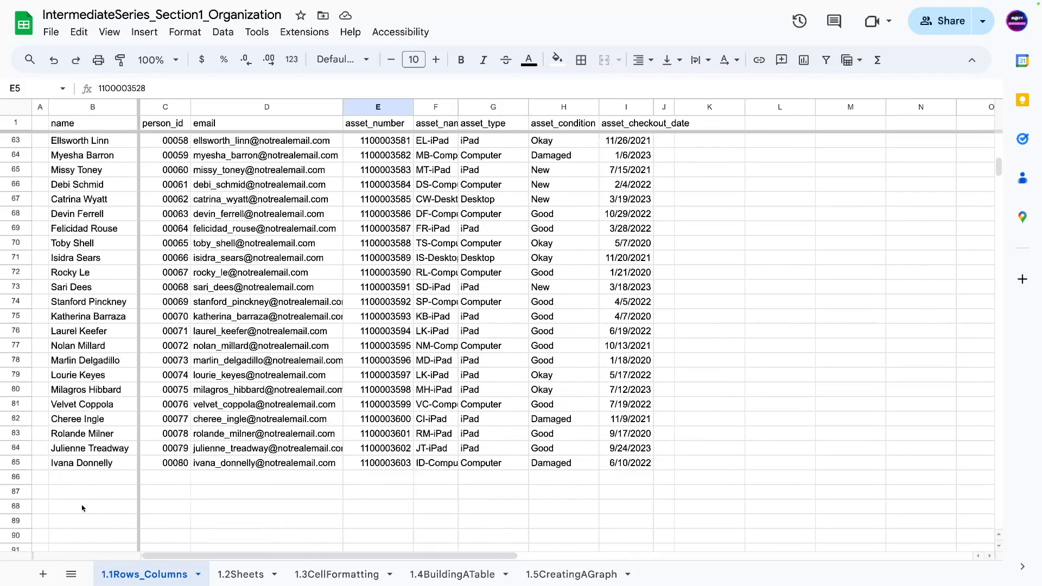
scroll(103, 209, up, 17)
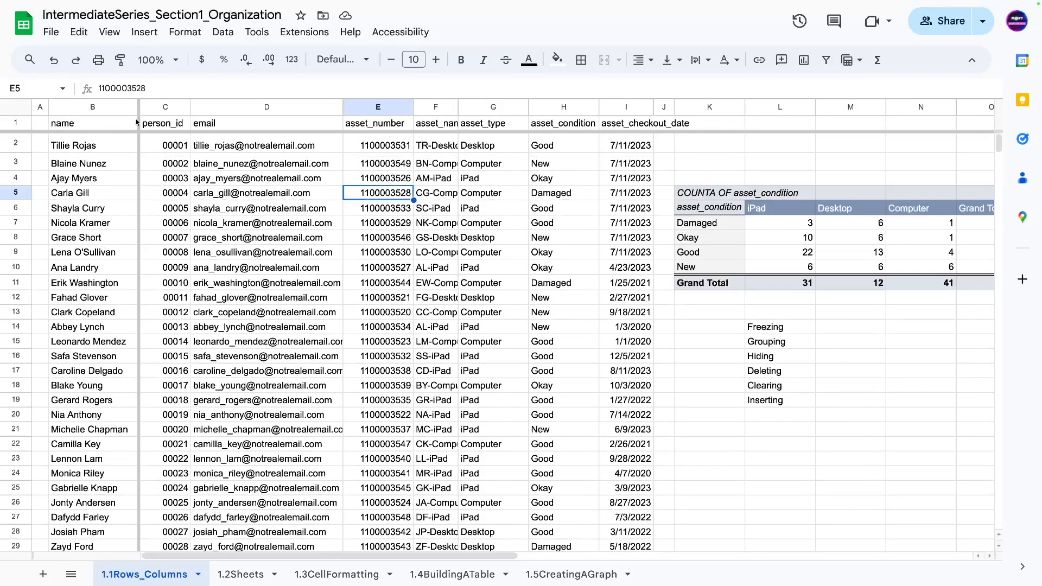
Unfreeze columns A and B while keeping the header row frozen.
drag(138, 107, 31, 107)
click(202, 179)
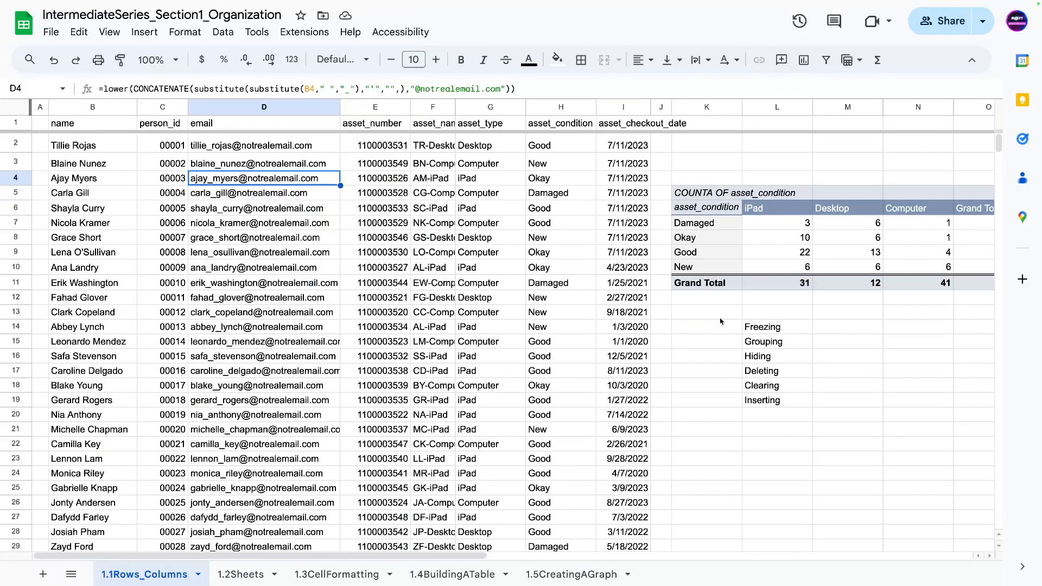
click(199, 237)
mouse_move(212, 194)
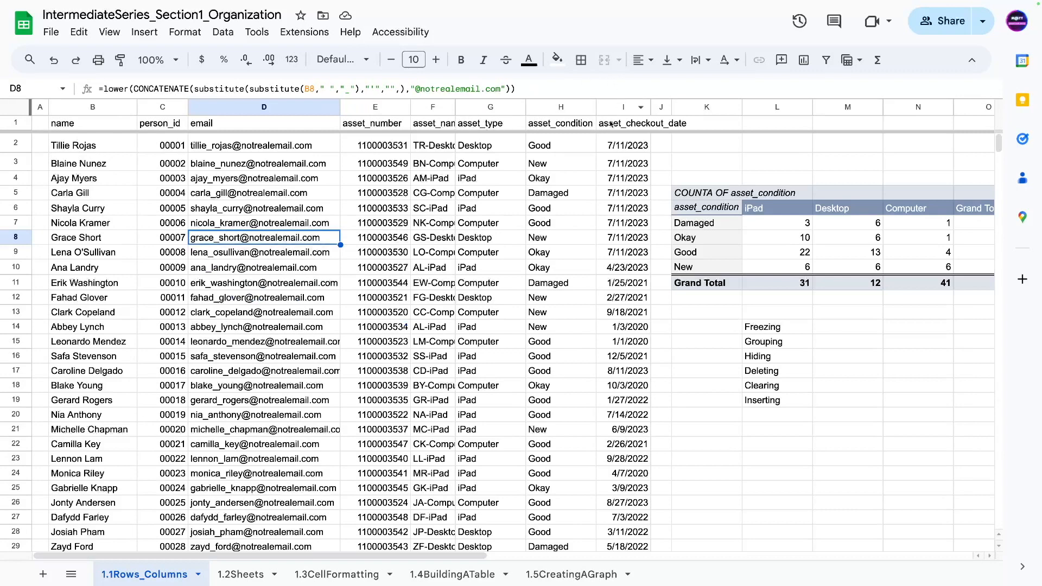
Group columns C through F, from person_id to asset_name.
click(170, 166)
drag(157, 108, 463, 101)
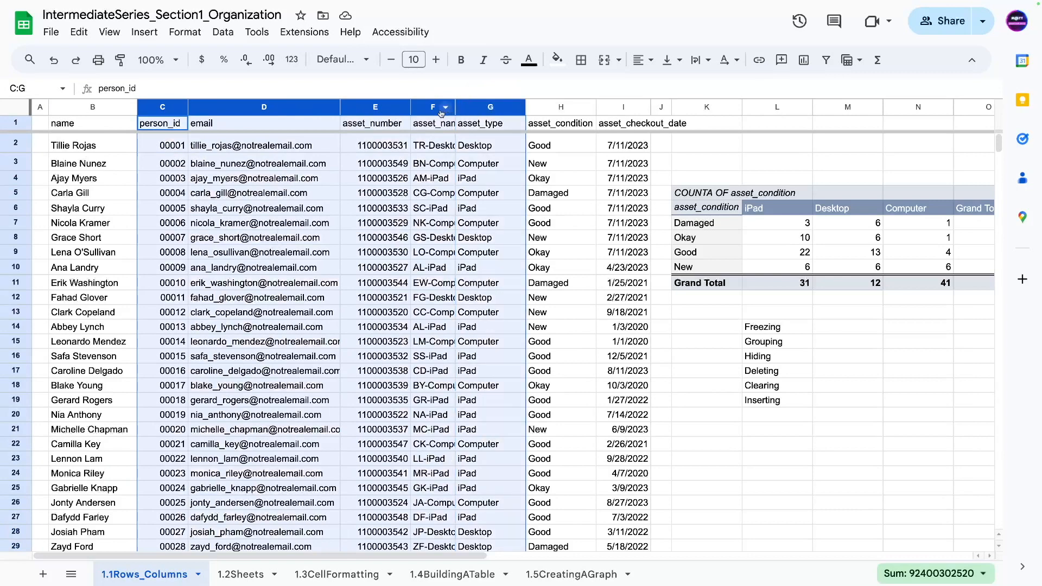
click(402, 170)
drag(437, 111, 174, 113)
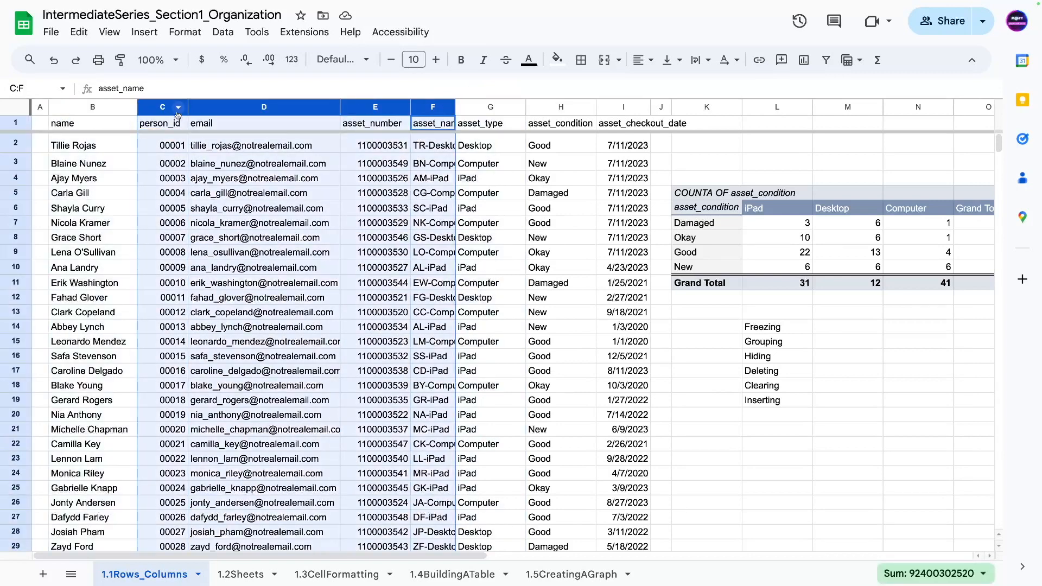
click(109, 32)
mouse_move(144, 111)
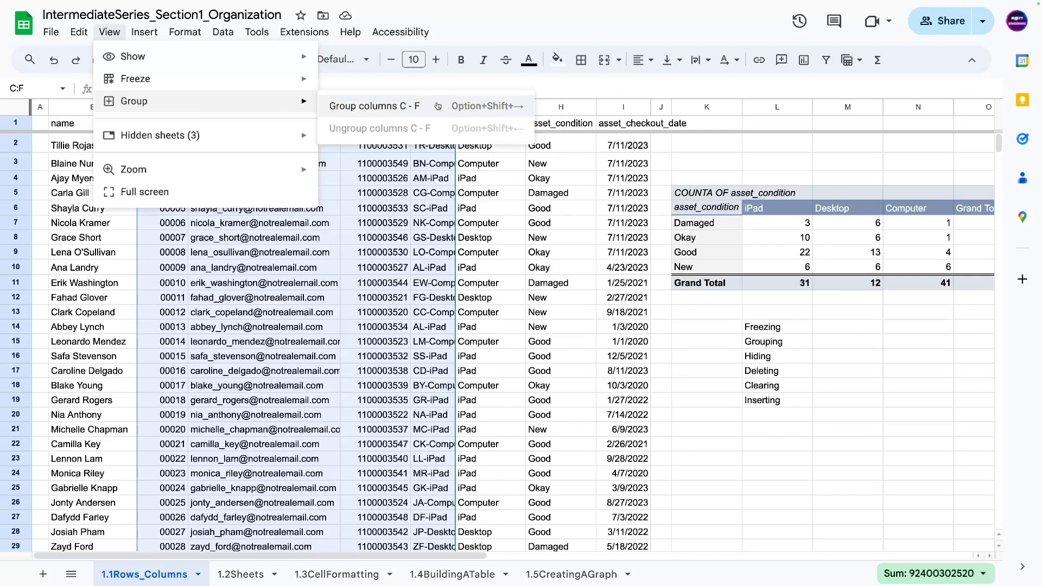
click(440, 108)
click(223, 173)
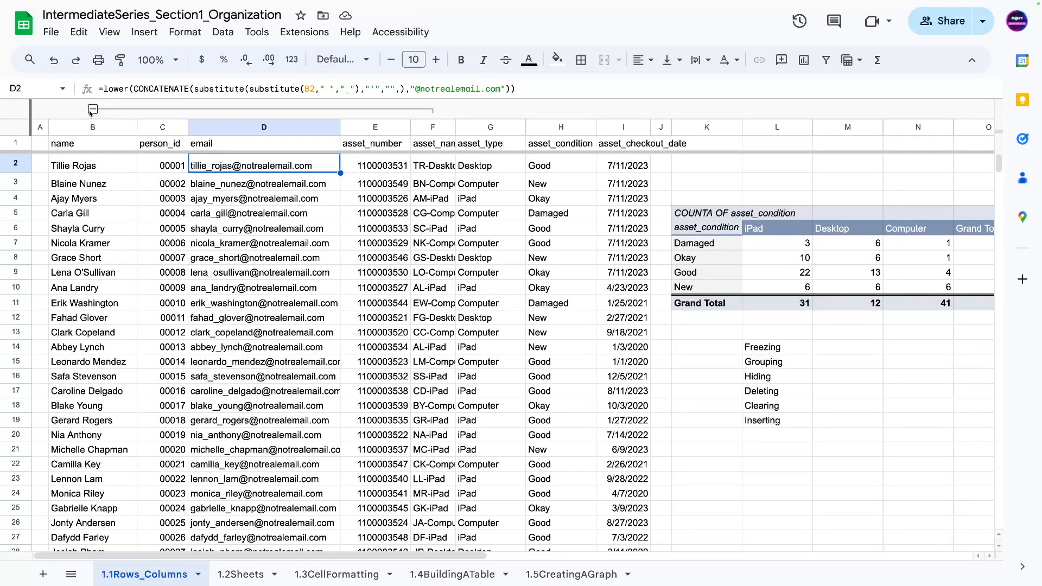
Collapse and re-expand the group of columns C through F twice to try out the group control.
click(92, 110)
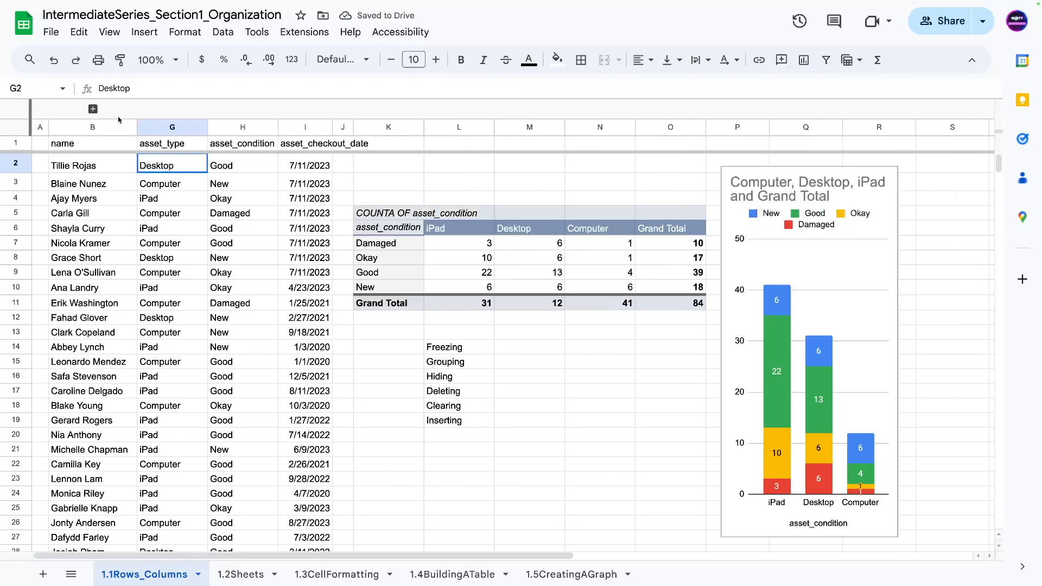
click(92, 109)
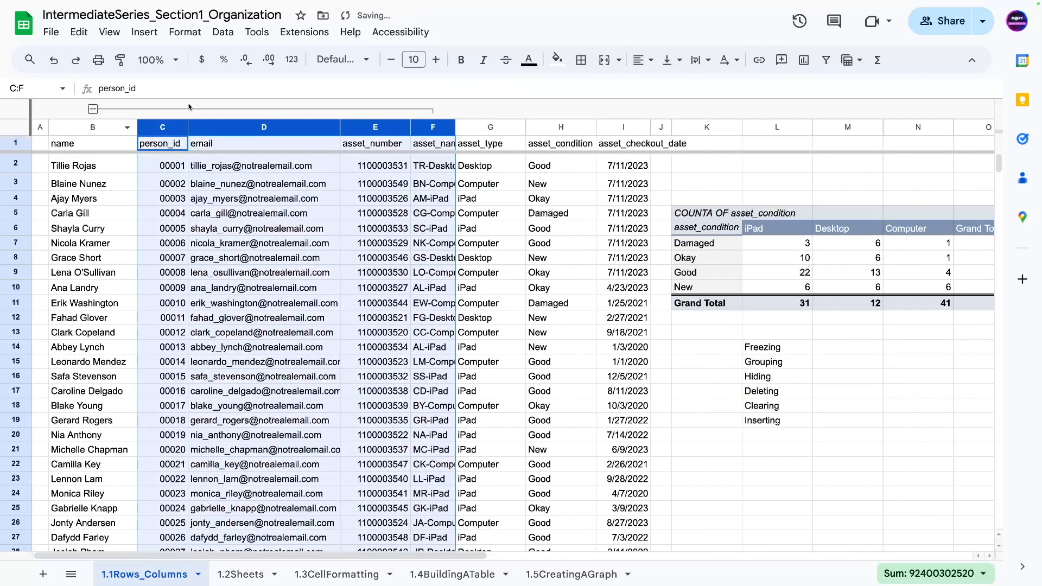
click(252, 235)
click(92, 109)
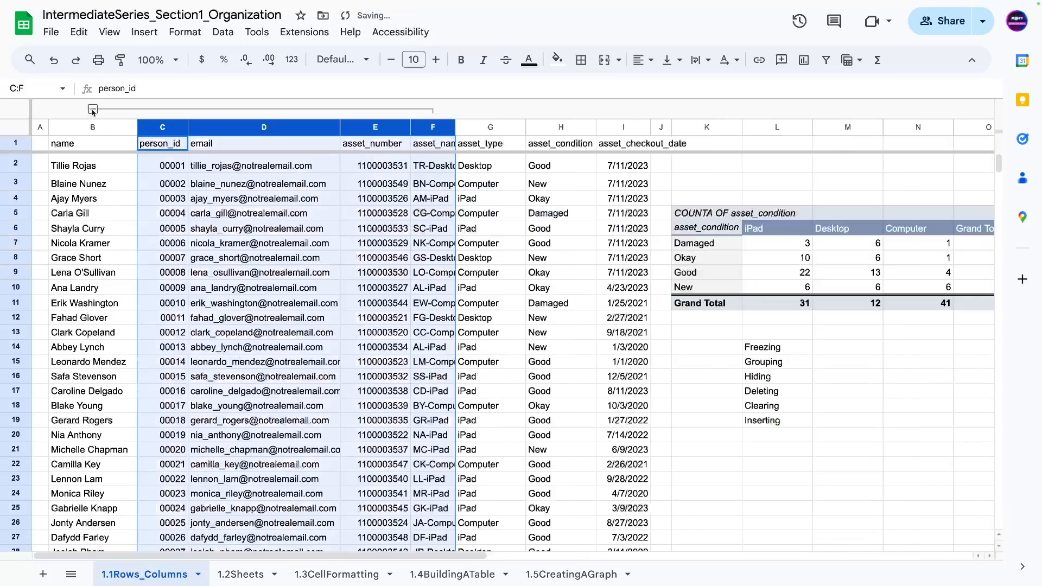
click(93, 109)
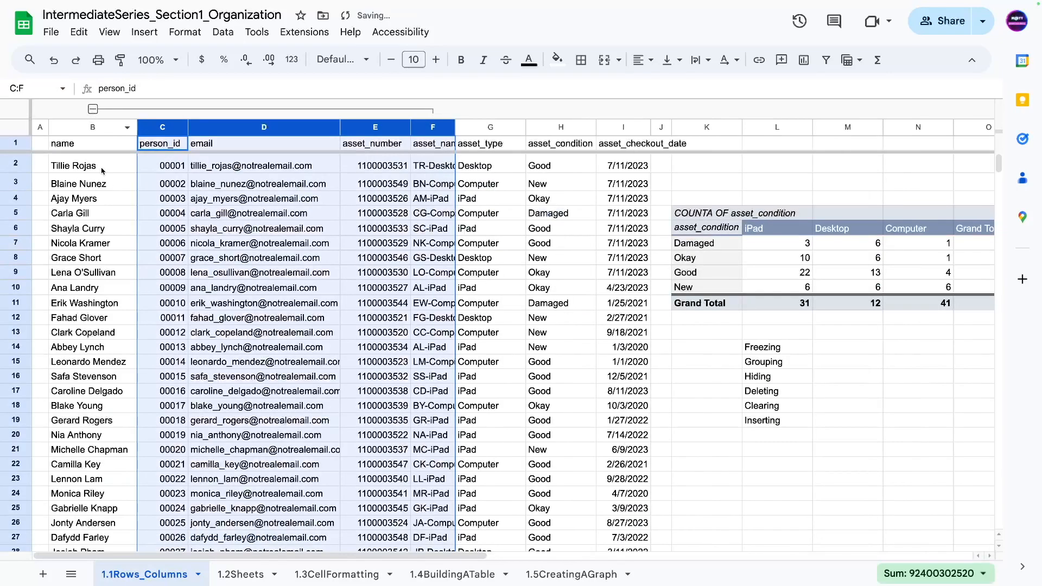
Group rows 53 through 66.
click(76, 198)
scroll(172, 453, down, 2)
scroll(172, 453, down, 10)
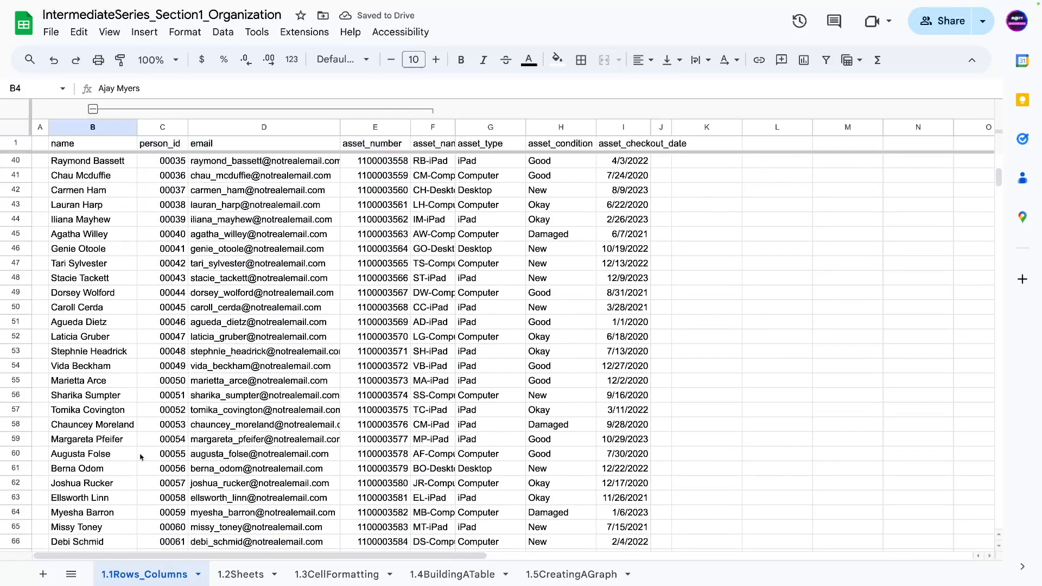
drag(23, 356, 16, 542)
right_click(10, 373)
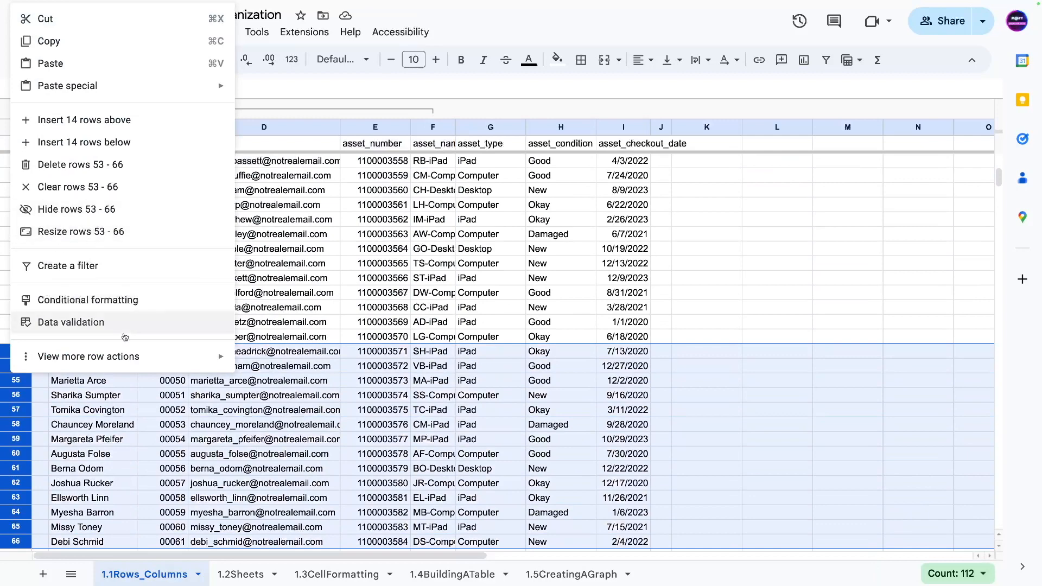
mouse_move(122, 357)
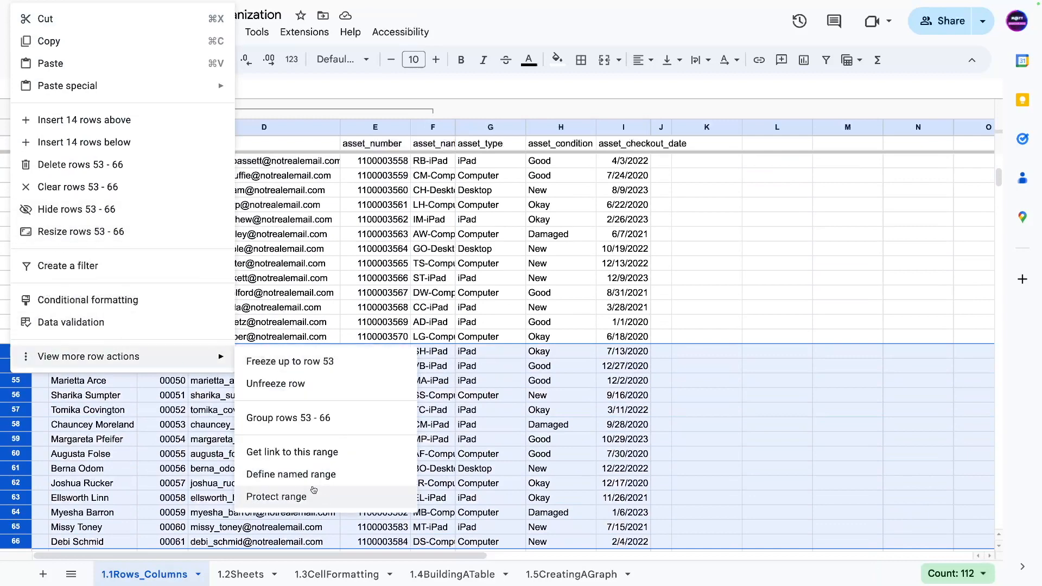
click(305, 418)
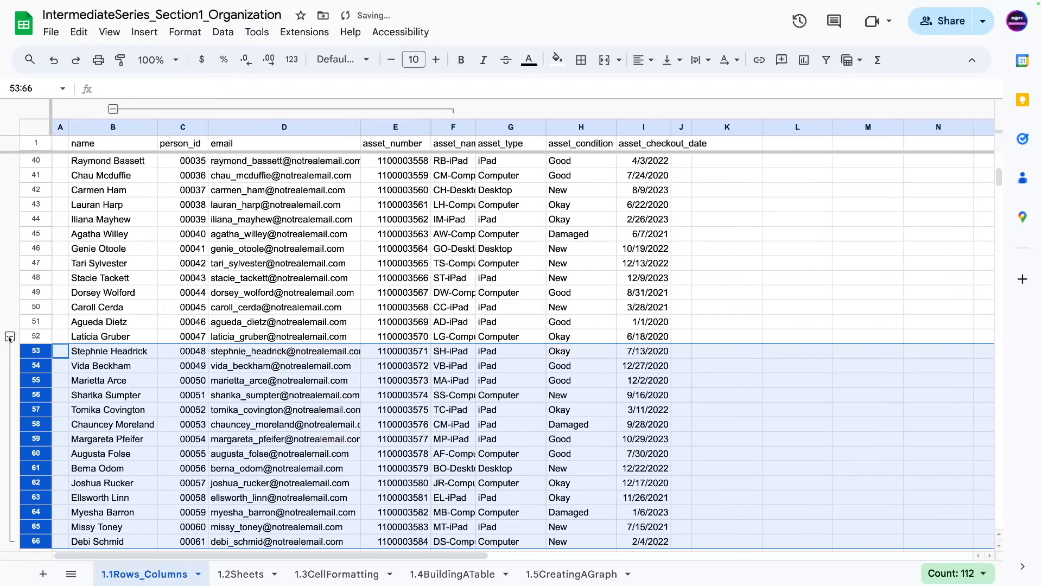
Collapse and re-expand the group of rows 53 through 66, and remove that row group.
click(9, 337)
click(9, 337)
right_click(9, 356)
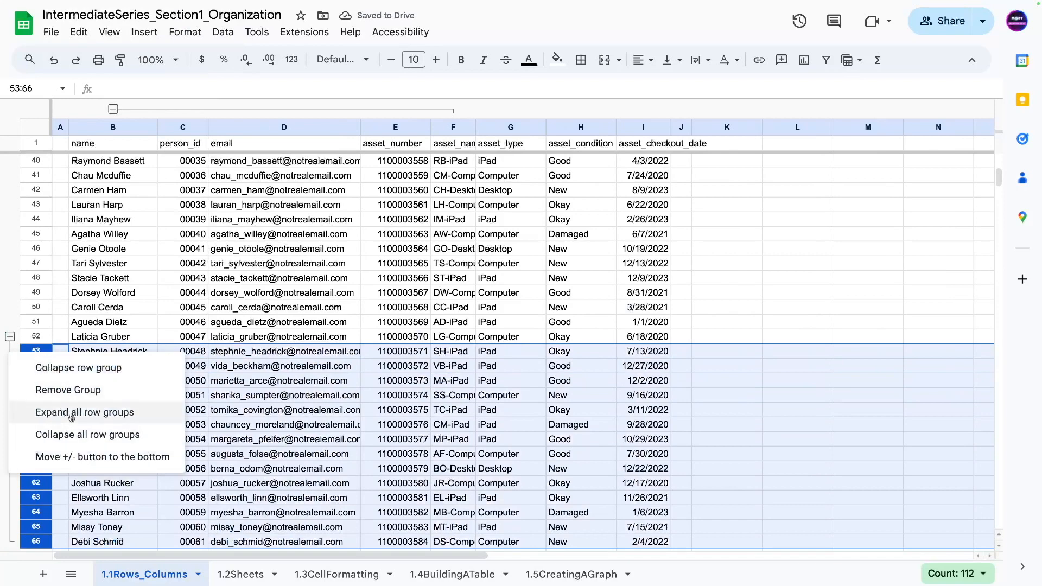
click(54, 390)
scroll(162, 201, up, 10)
click(163, 201)
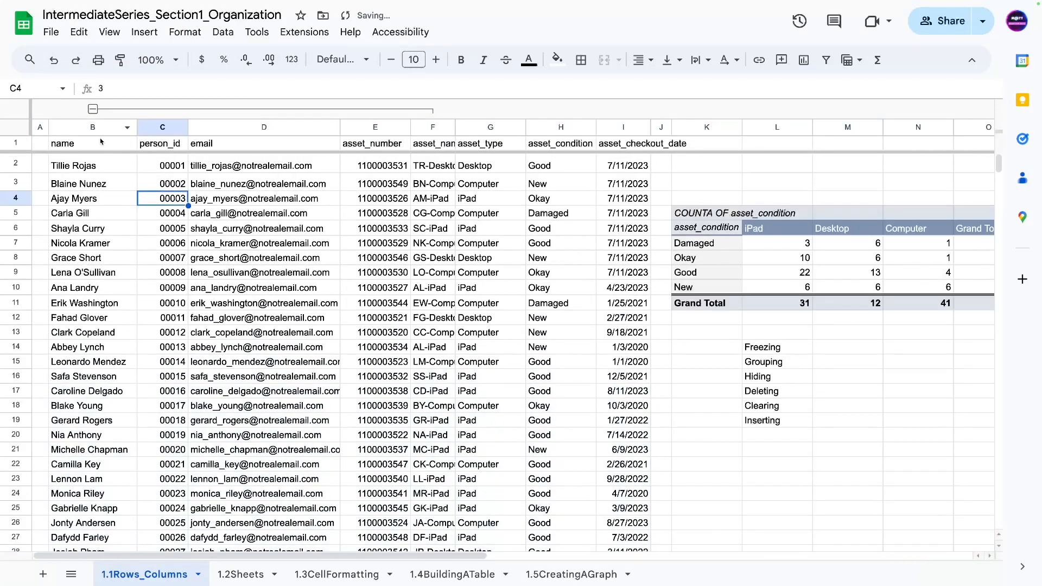
Move the column group's +/- button to the right, and collapse and re-expand columns C through F with it.
right_click(160, 107)
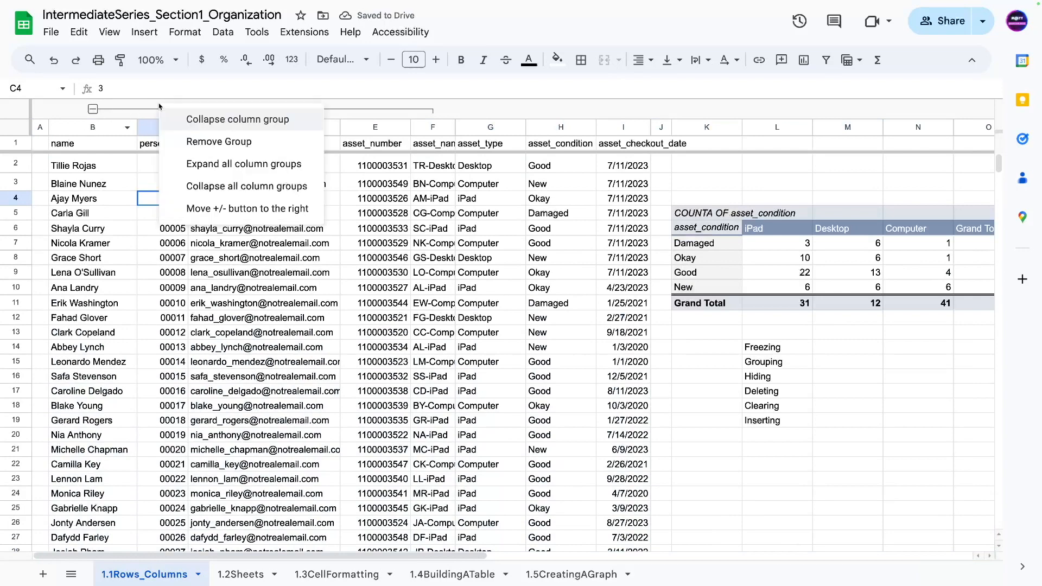
click(248, 210)
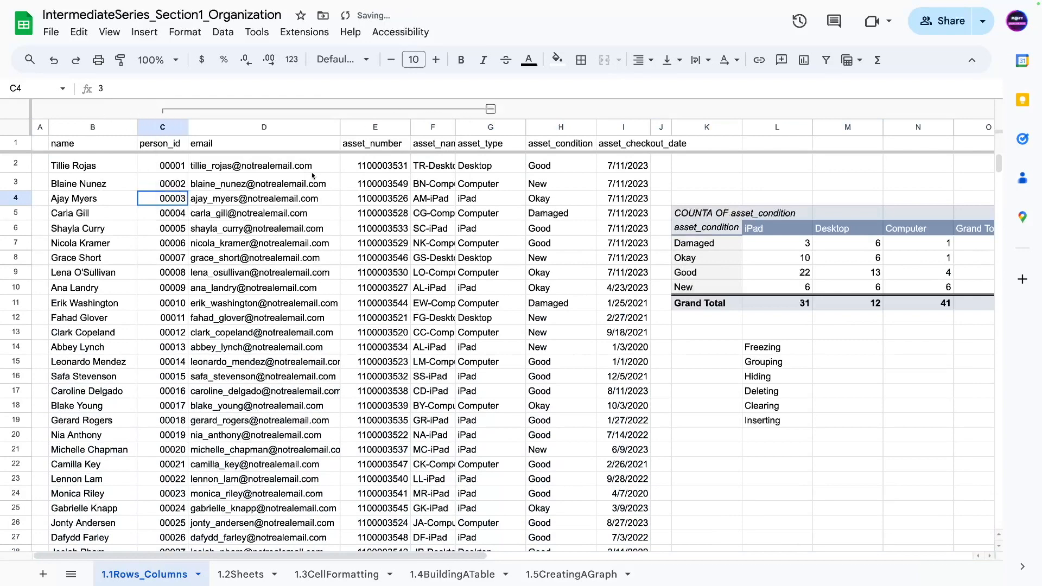
click(491, 109)
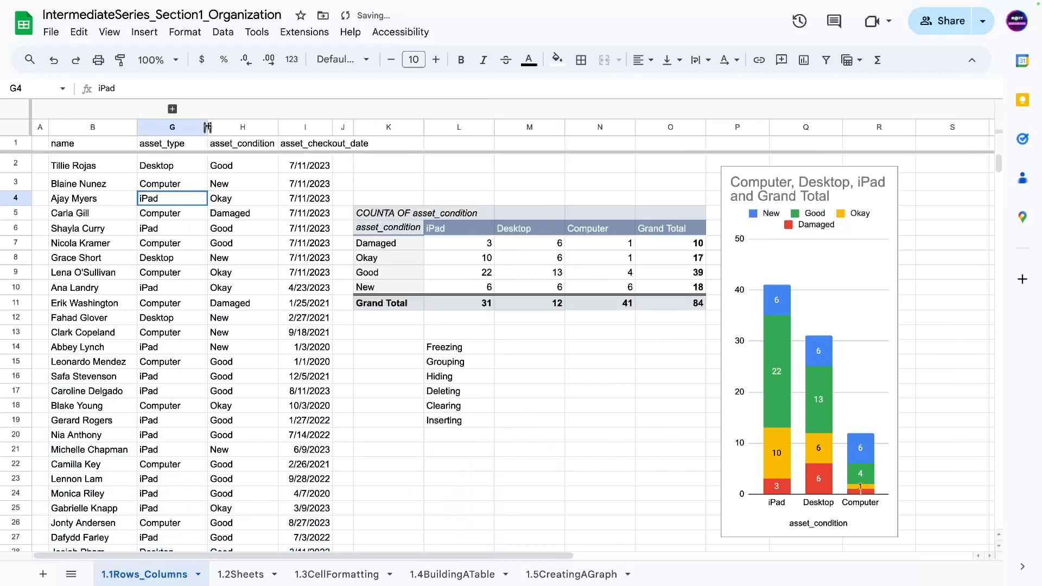
click(175, 108)
Move the column group's +/- button back to the left side of the group.
right_click(488, 111)
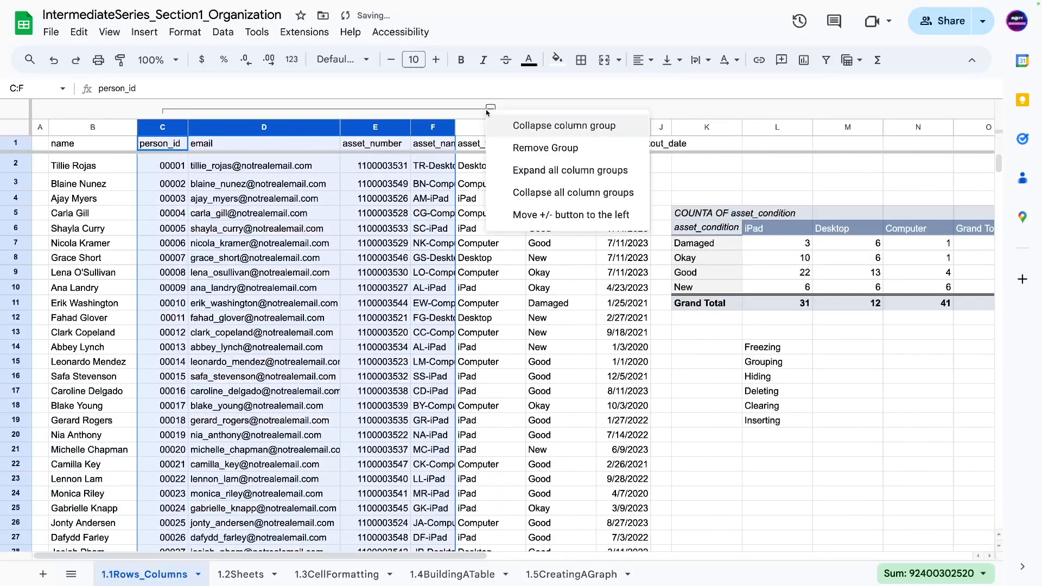
click(522, 214)
click(311, 262)
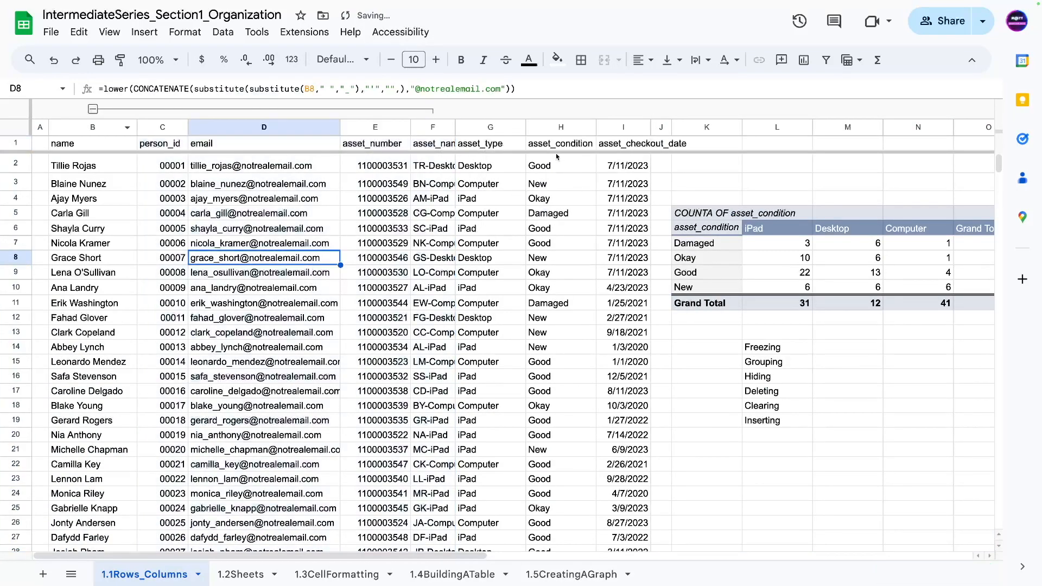
Group the asset_condition column H and move the column groups' +/- buttons to the right.
click(554, 128)
right_click(554, 127)
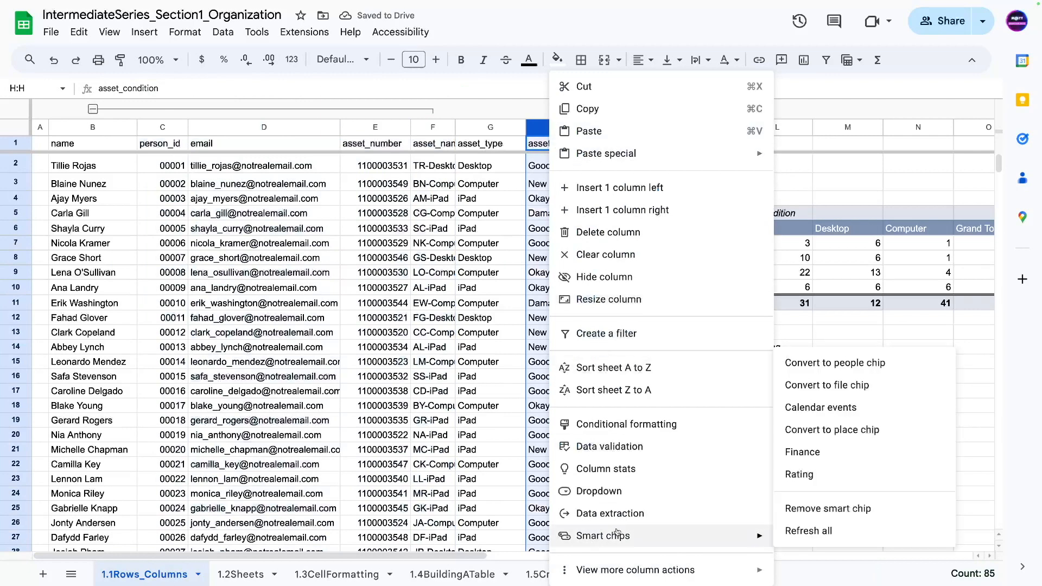
mouse_move(729, 569)
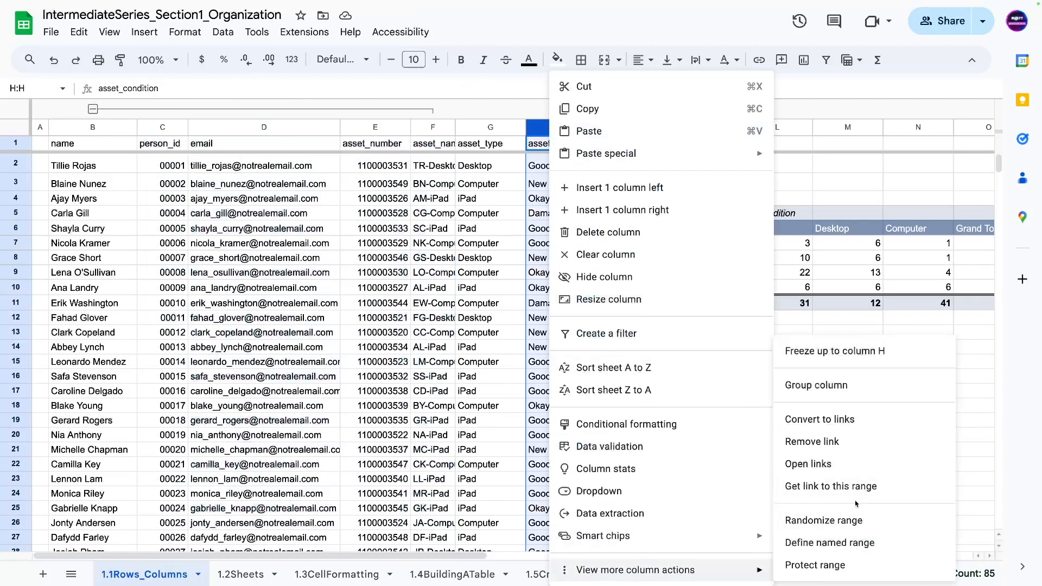
click(825, 385)
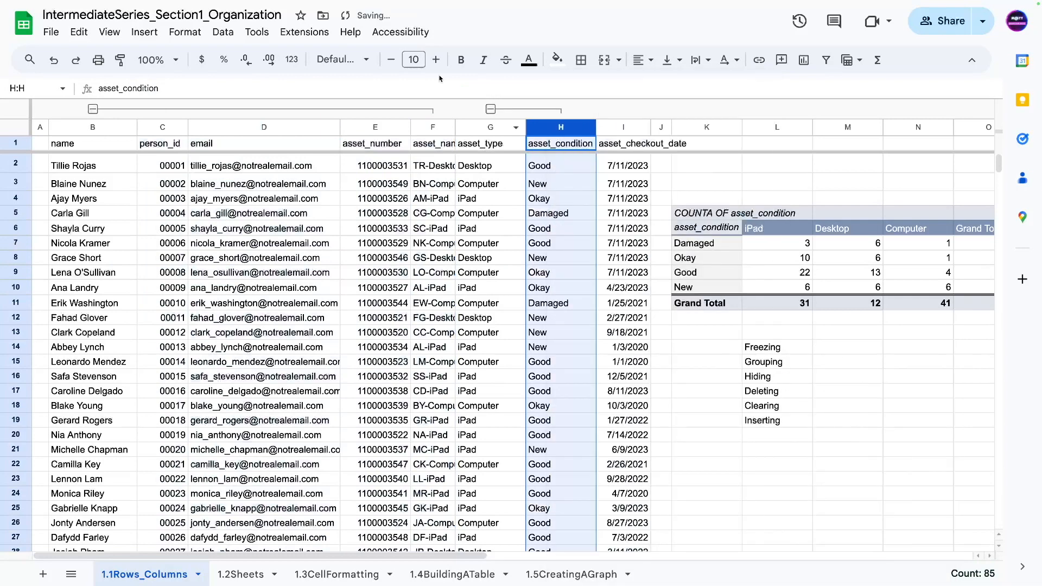
right_click(515, 109)
click(565, 214)
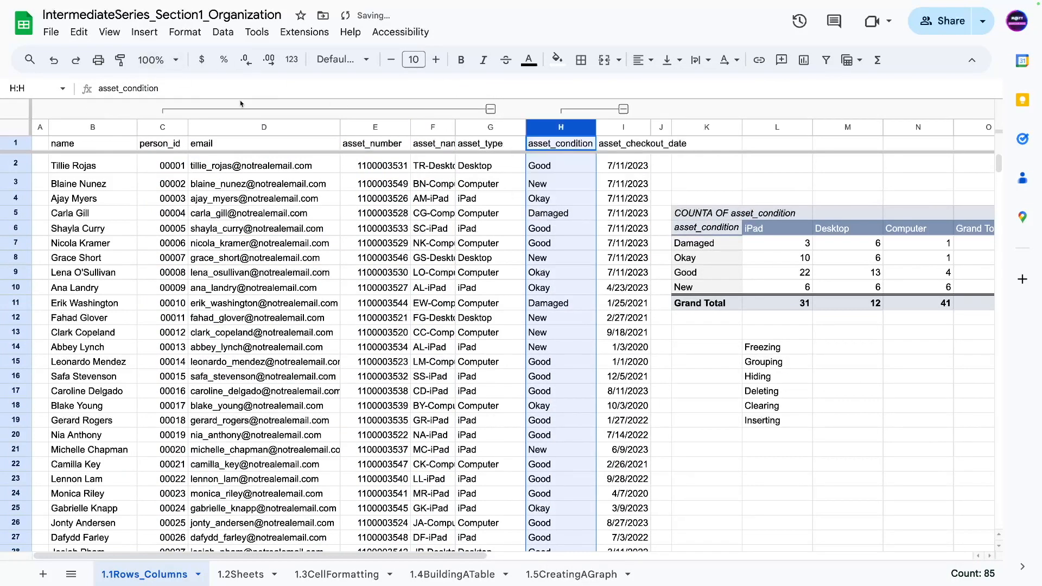
Move the column groups' +/- buttons back to the left and remove the group on the asset_condition column H.
right_click(437, 110)
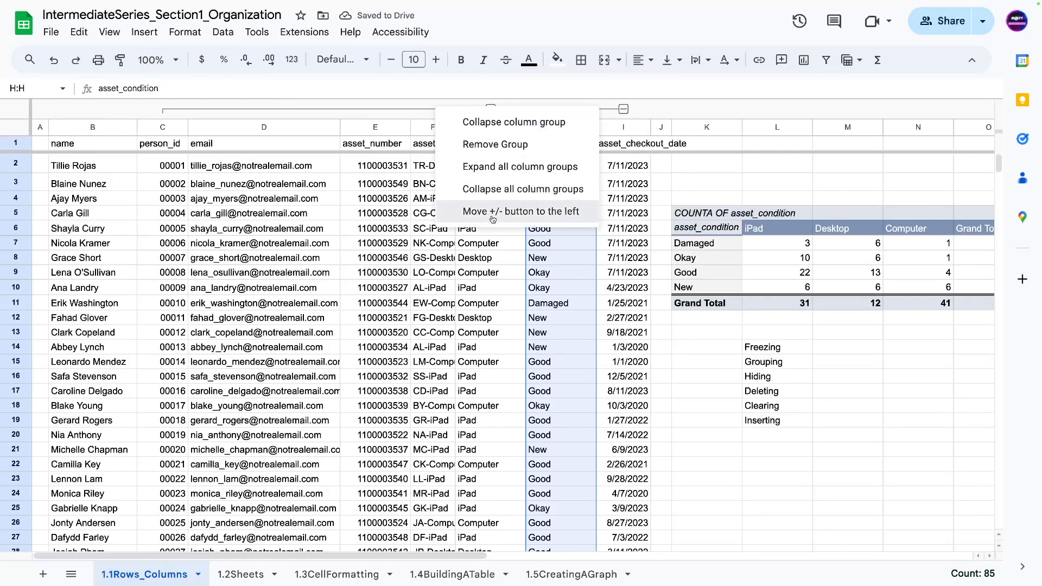
click(493, 219)
right_click(554, 111)
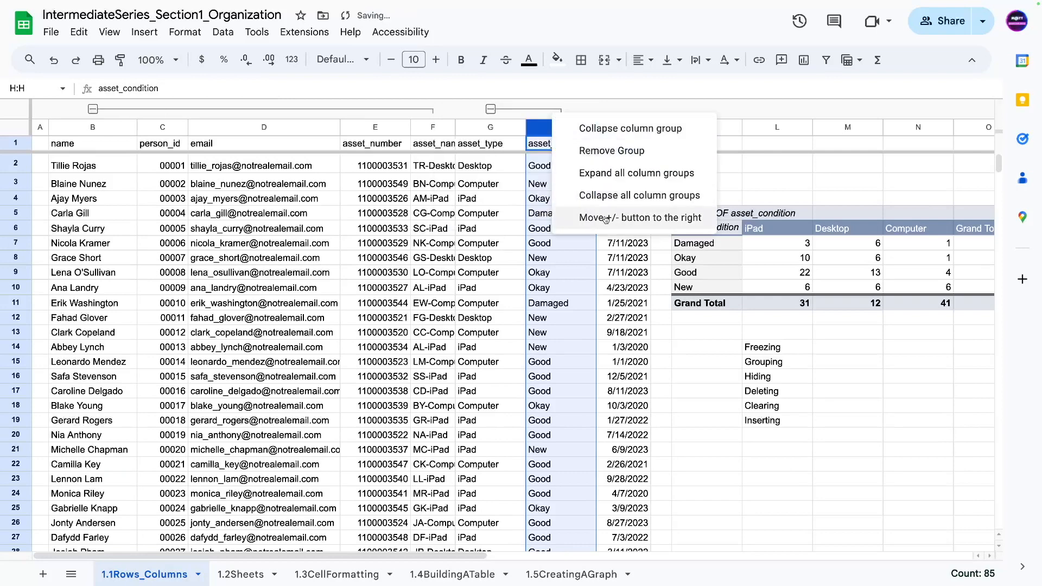
click(612, 151)
click(332, 260)
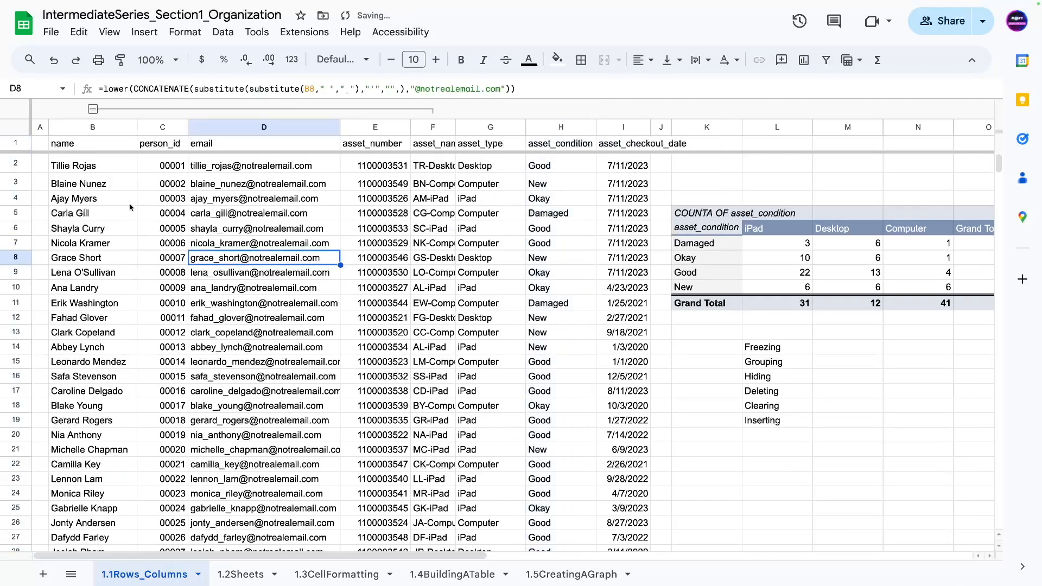
Collapse the column group covering columns C through F.
click(93, 108)
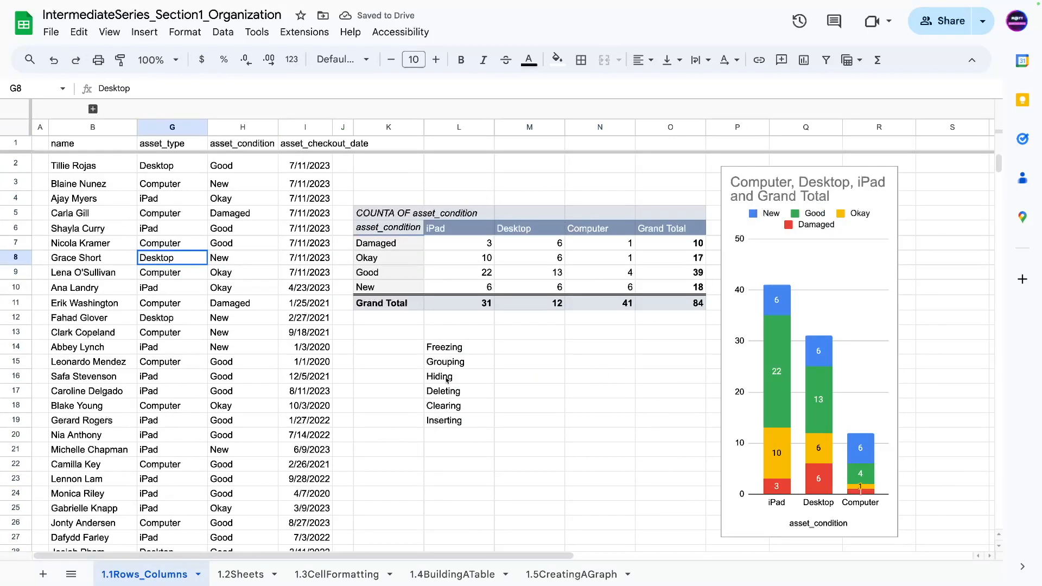
click(251, 406)
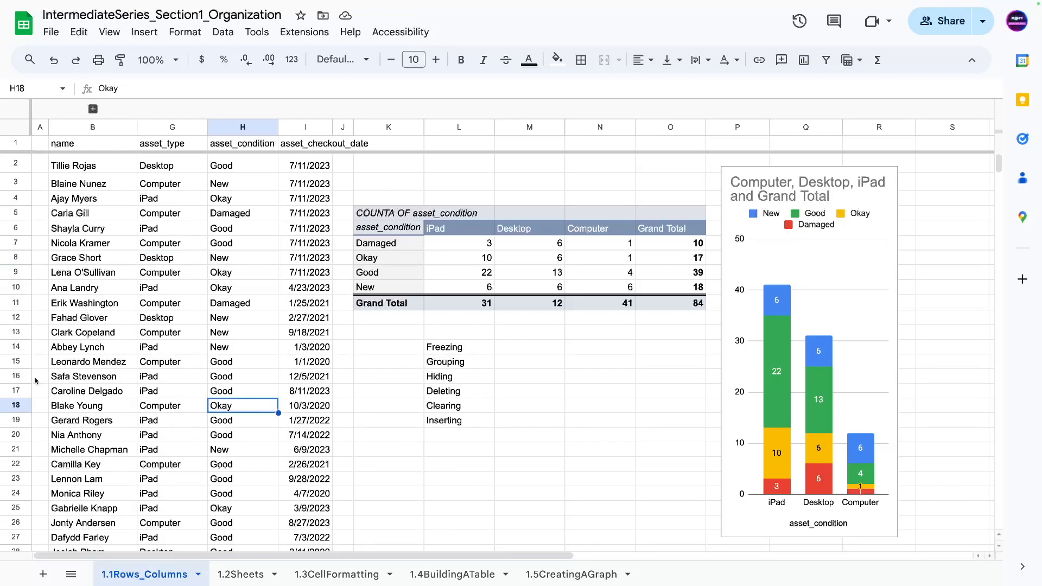
Hide rows 15 through 21 of the asset table.
drag(19, 368, 15, 449)
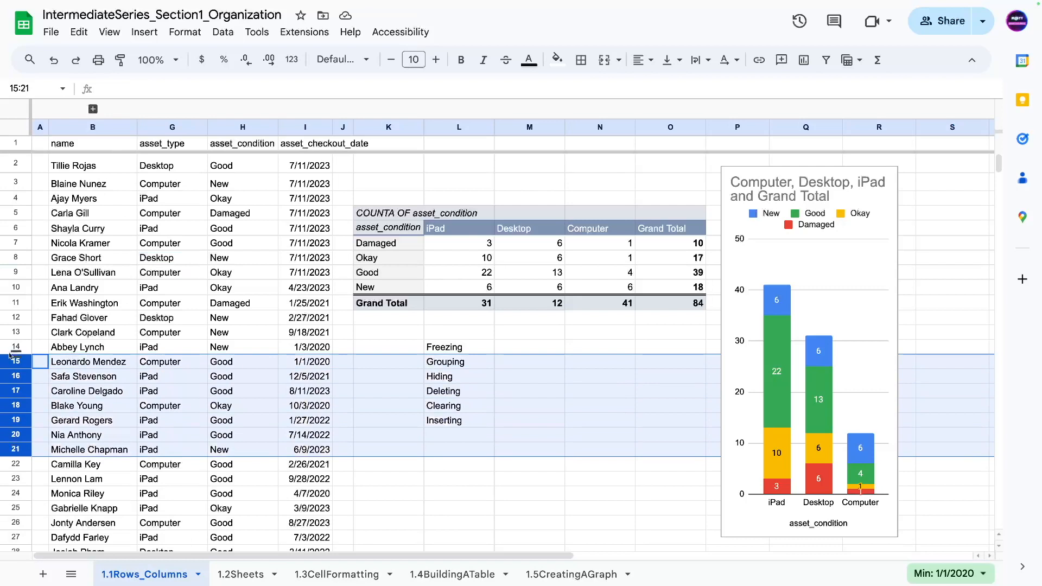
right_click(15, 382)
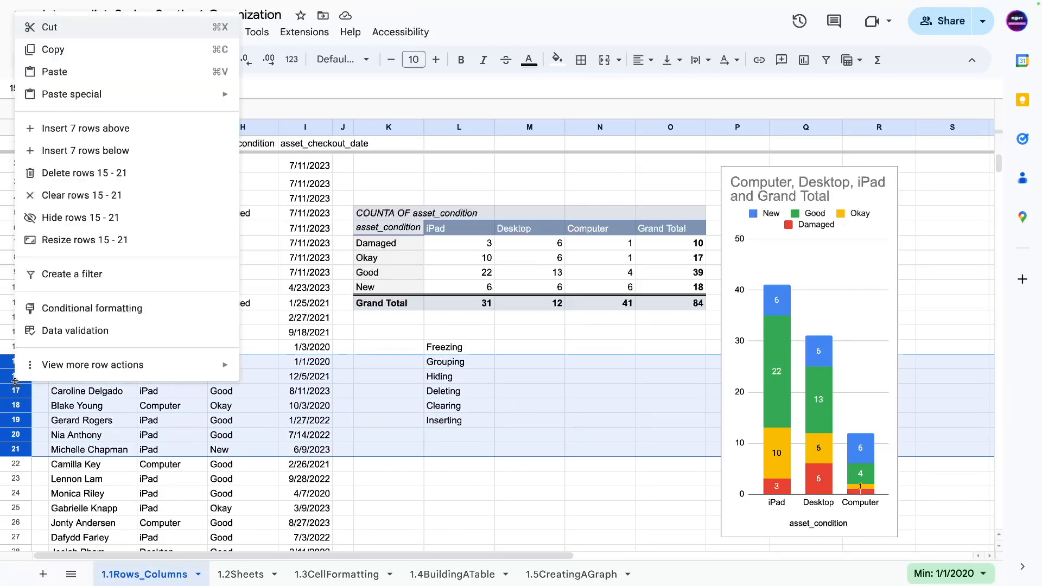
click(71, 218)
click(108, 464)
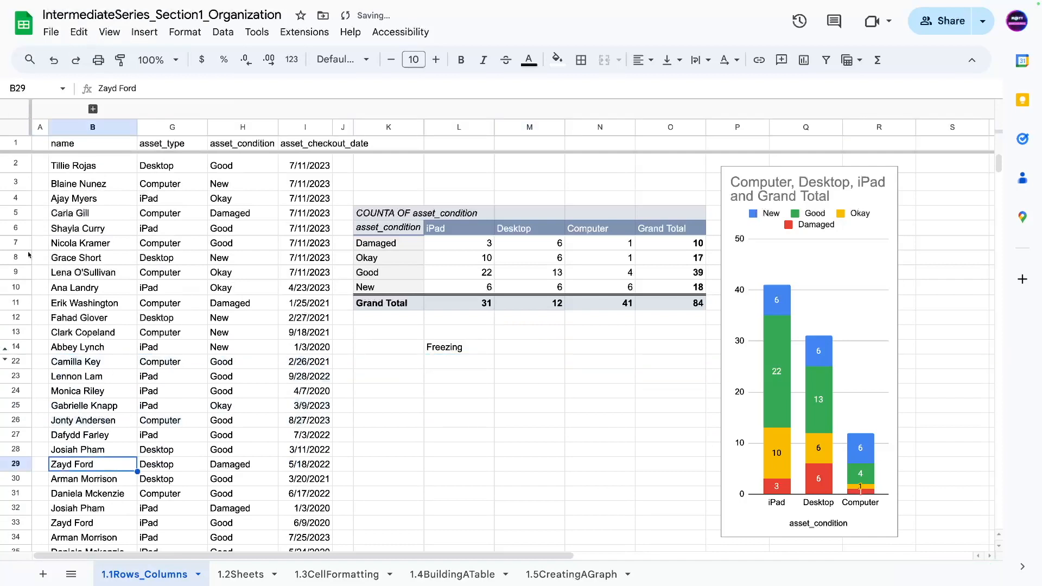
Unhide the hidden rows between rows 14 and 22.
drag(14, 347, 14, 361)
right_click(15, 361)
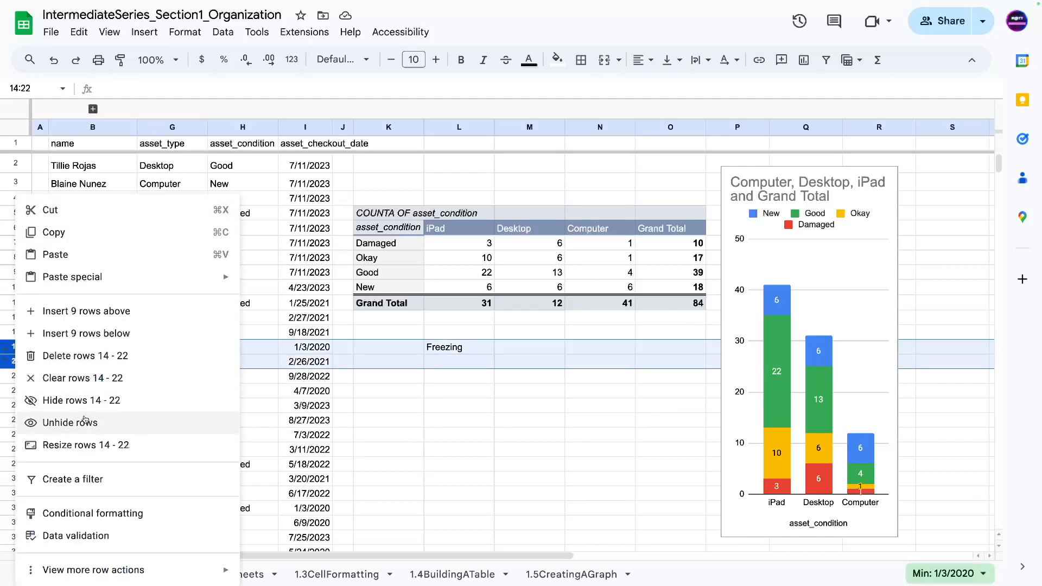
click(85, 423)
click(4, 361)
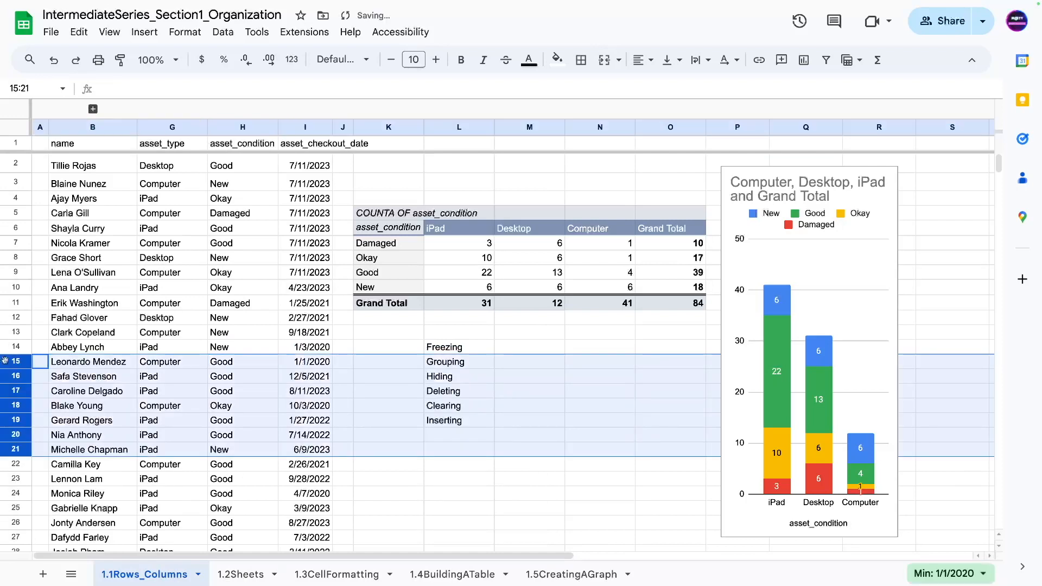
click(121, 465)
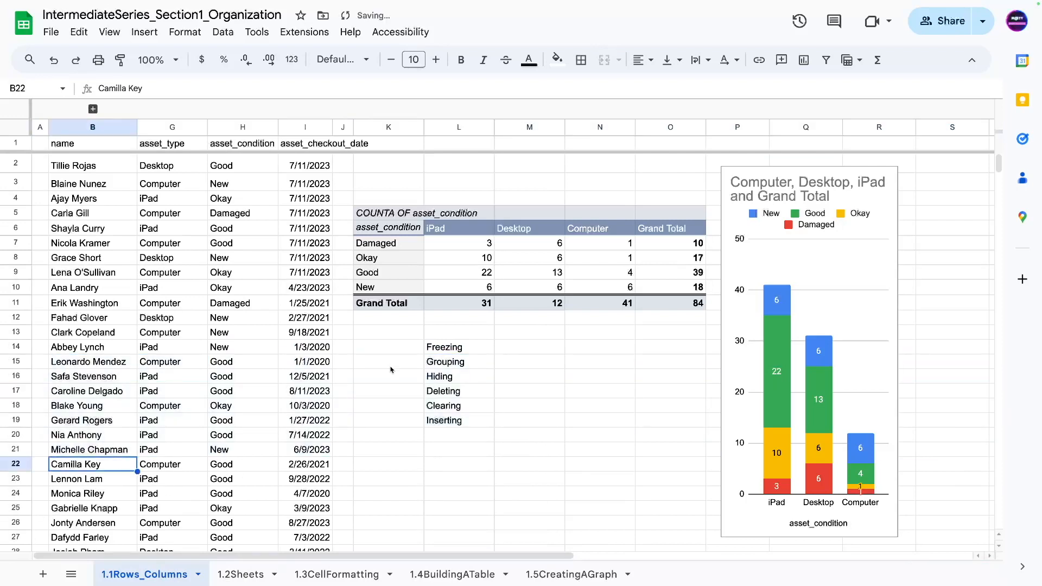
Expand the column group C through F and collapse it again.
click(93, 109)
click(93, 110)
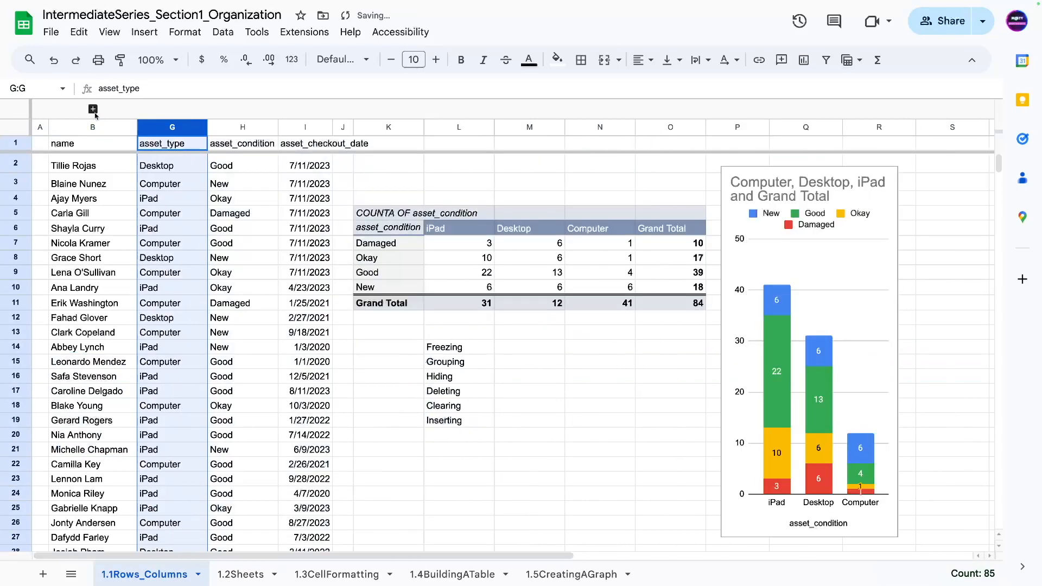
click(304, 435)
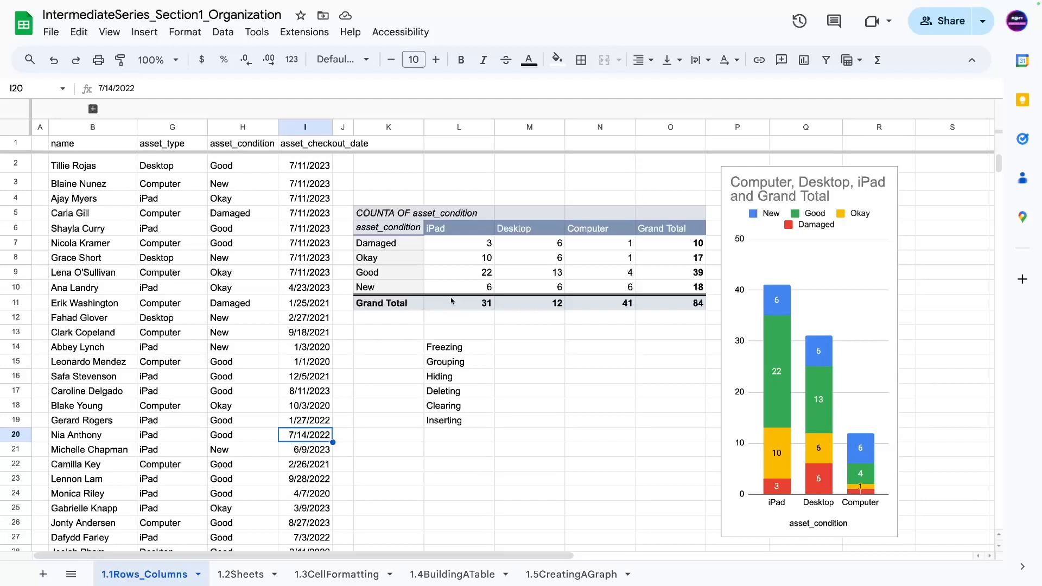
Group the Desktop column M of the asset_condition summary table.
click(806, 243)
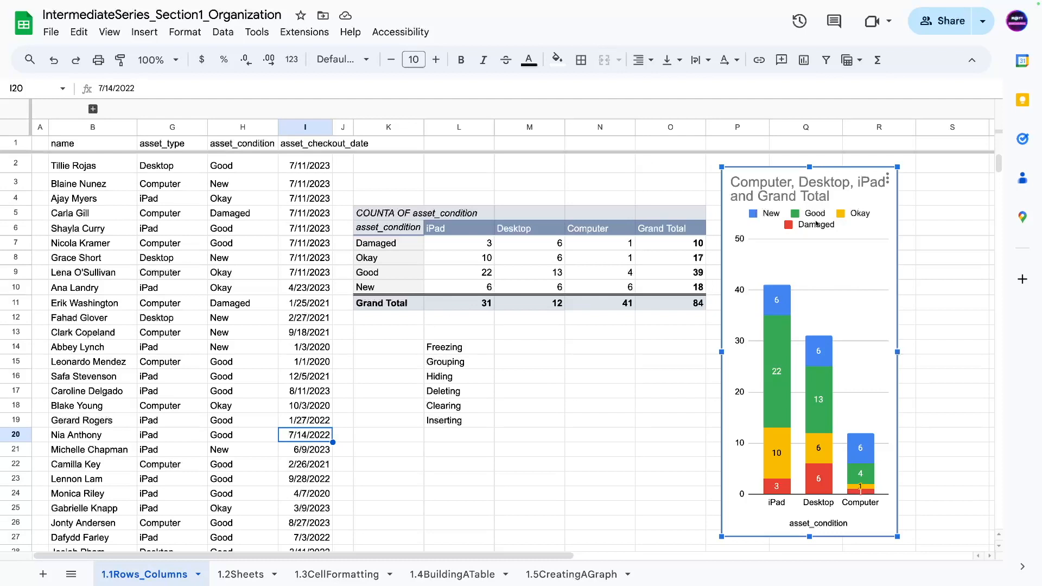
click(469, 244)
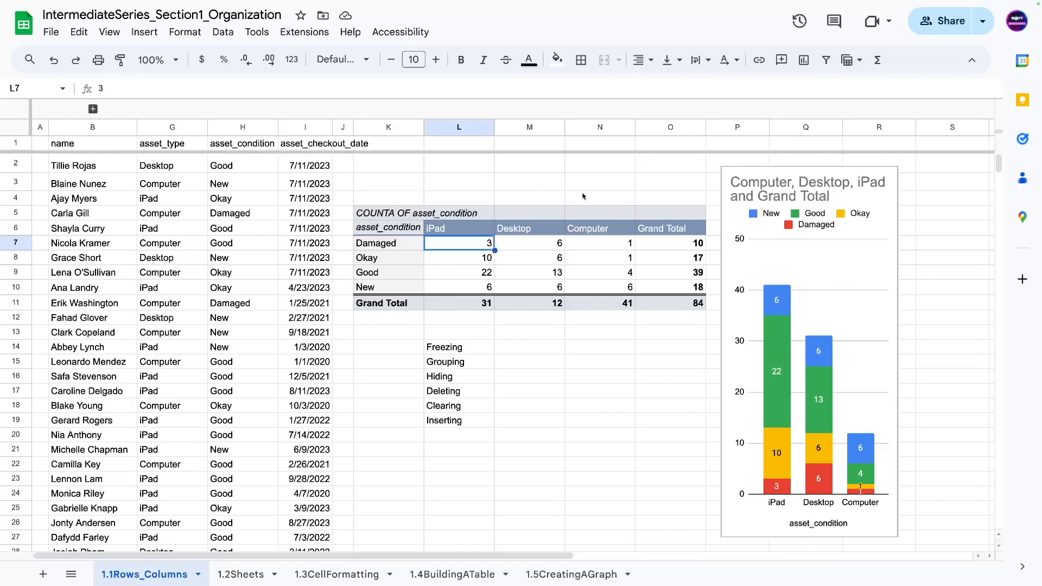
click(531, 126)
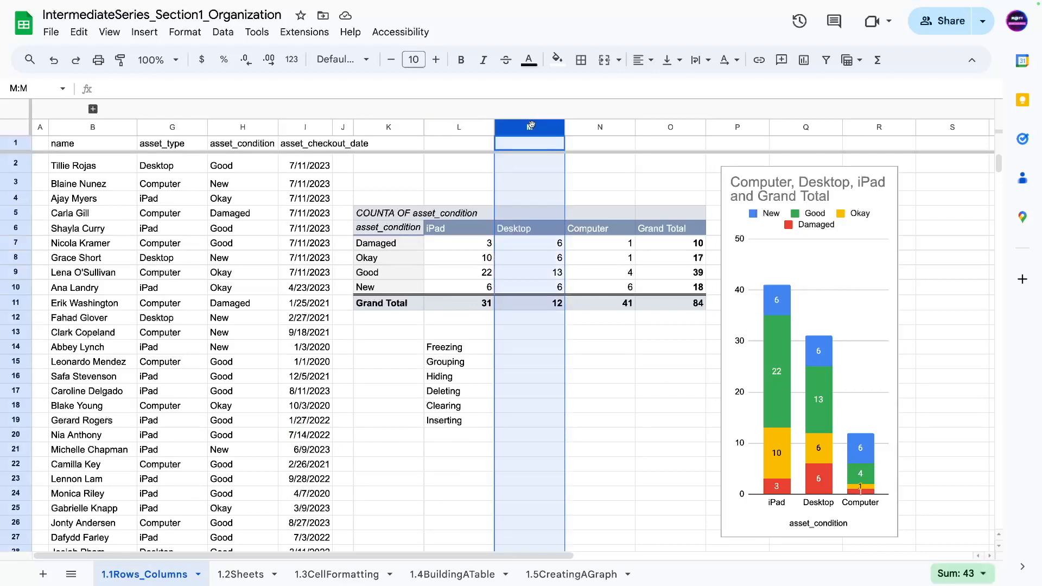
key(alt+shift+Right)
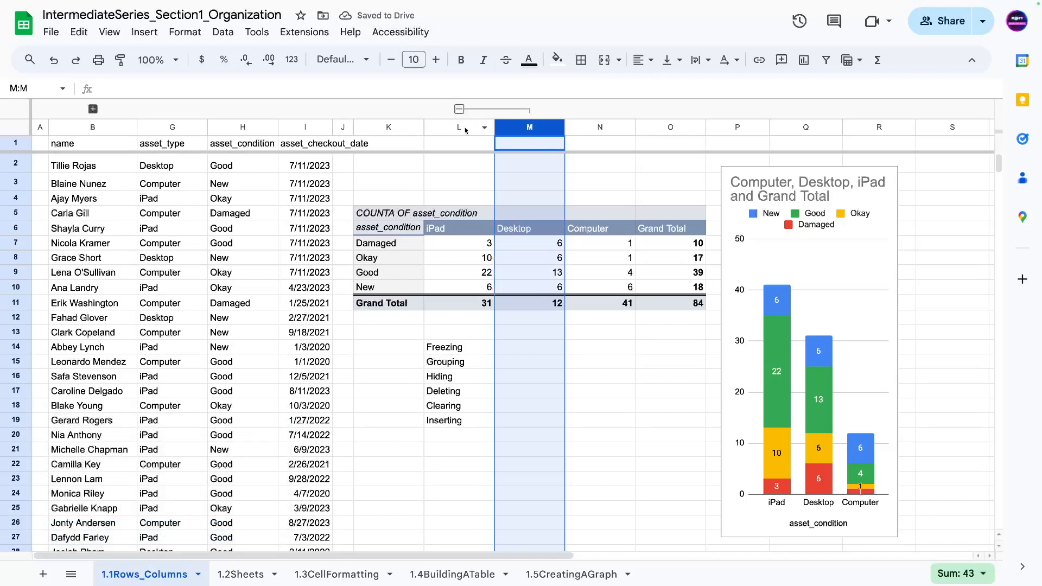
Collapse the Desktop column group to check its effect on the chart, and expand it again.
click(460, 109)
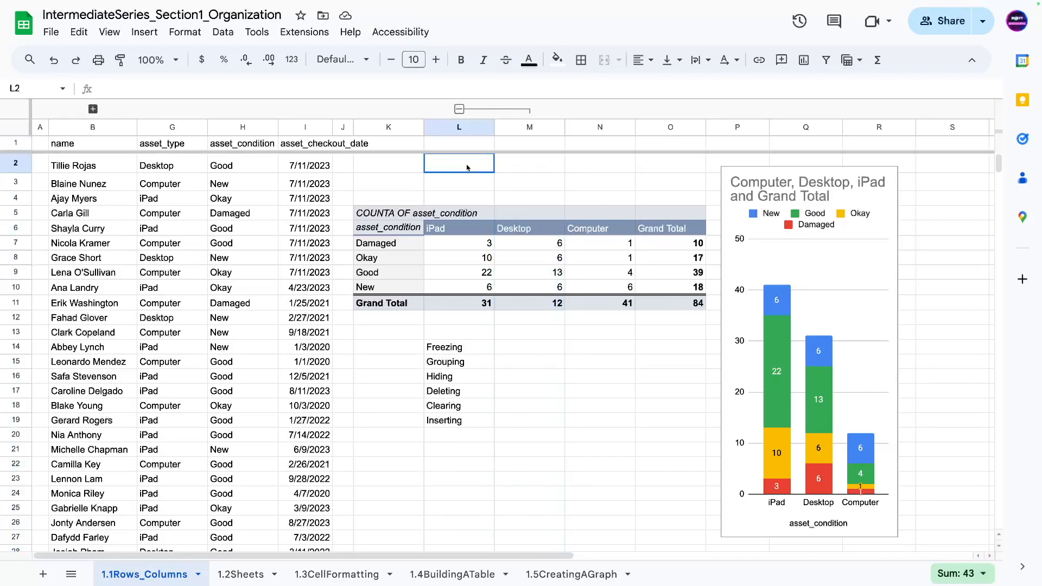
click(460, 109)
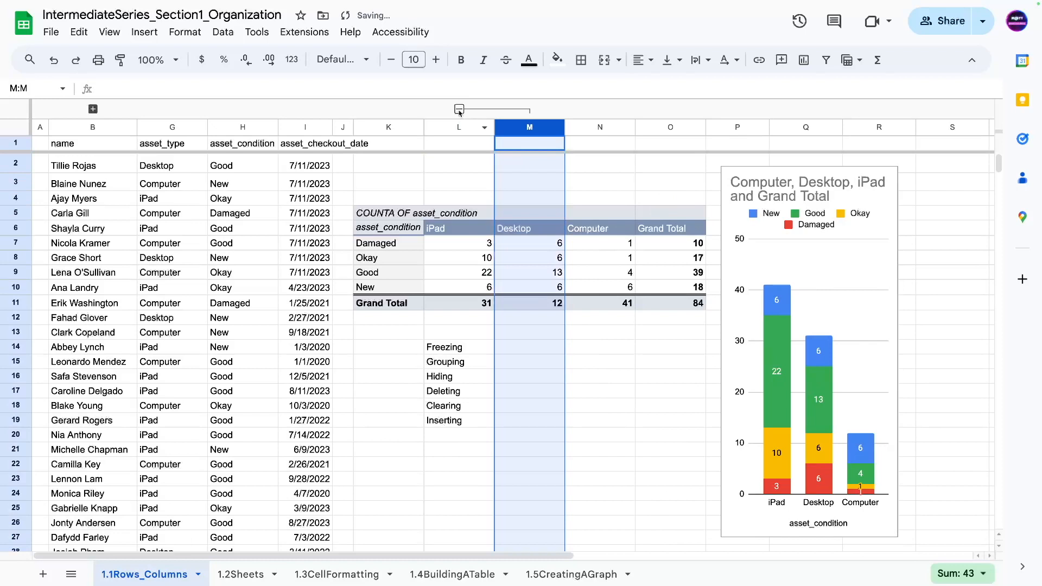
click(459, 109)
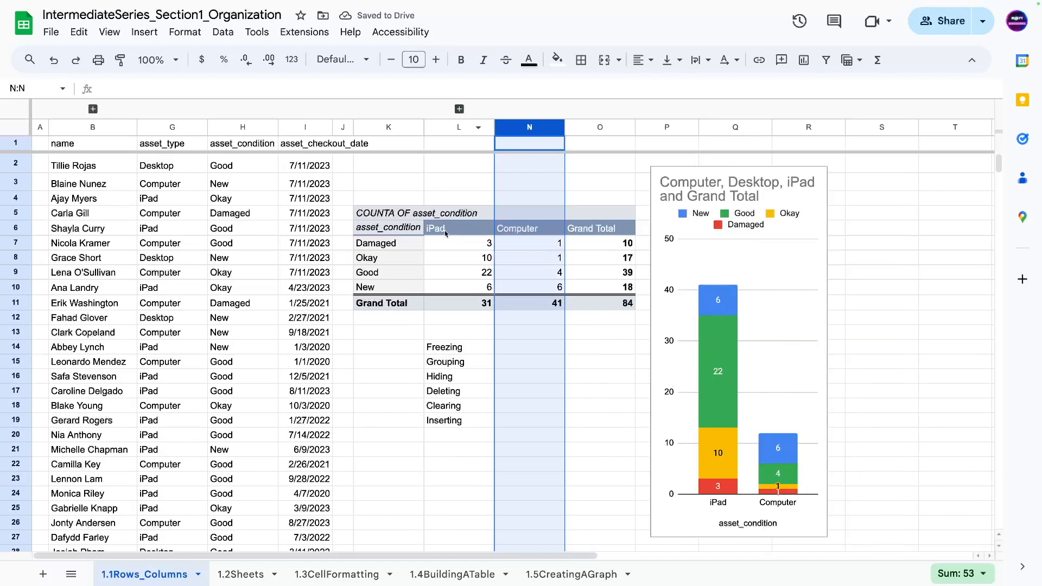
click(460, 109)
click(470, 184)
Hide the iPad column L of the summary table, and undo the hiding.
right_click(465, 128)
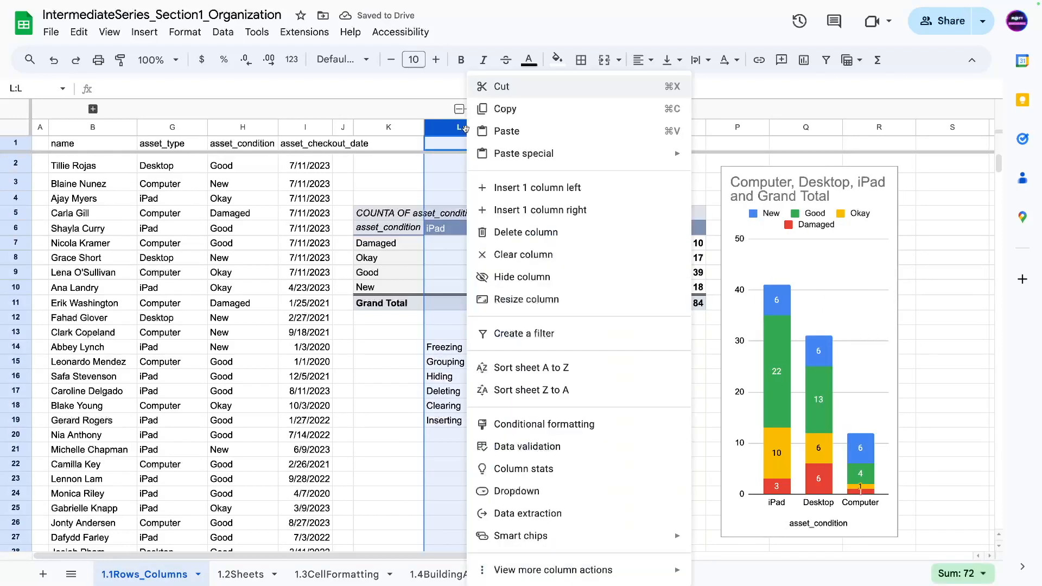
click(522, 277)
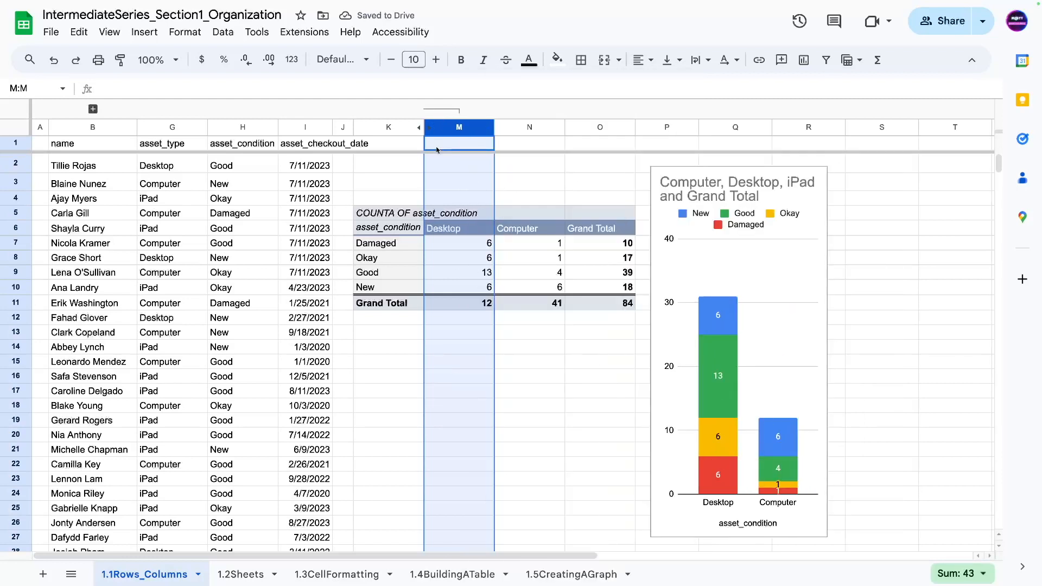
key(ctrl+z)
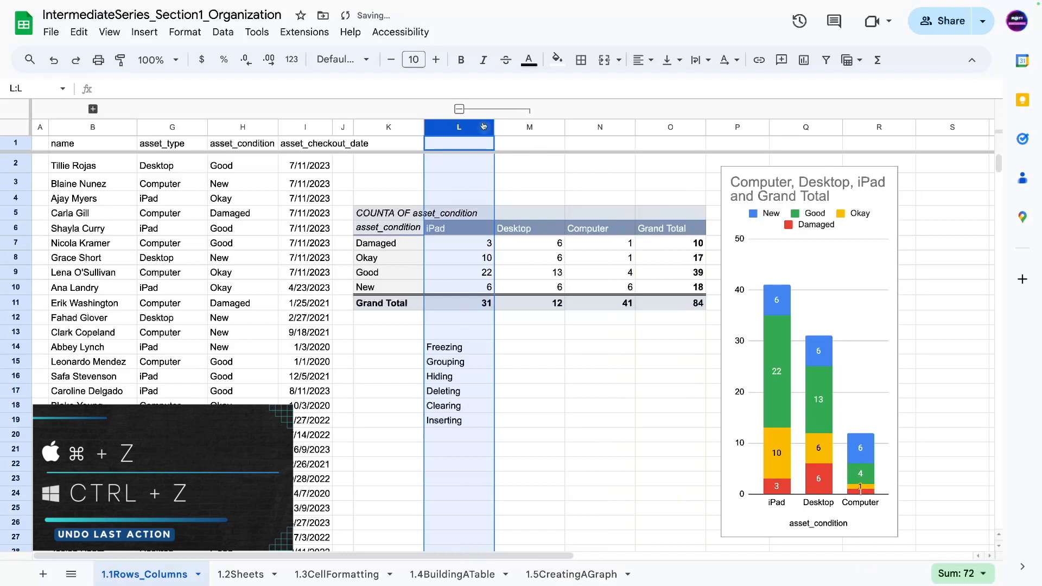
Remove the group on the Desktop column M.
right_click(486, 113)
click(524, 148)
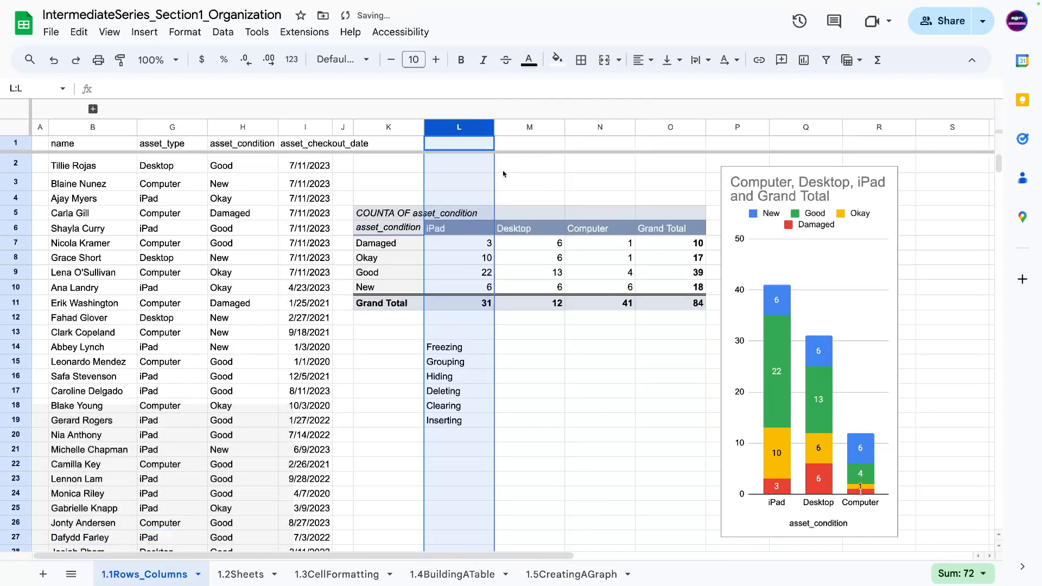
click(523, 181)
click(345, 403)
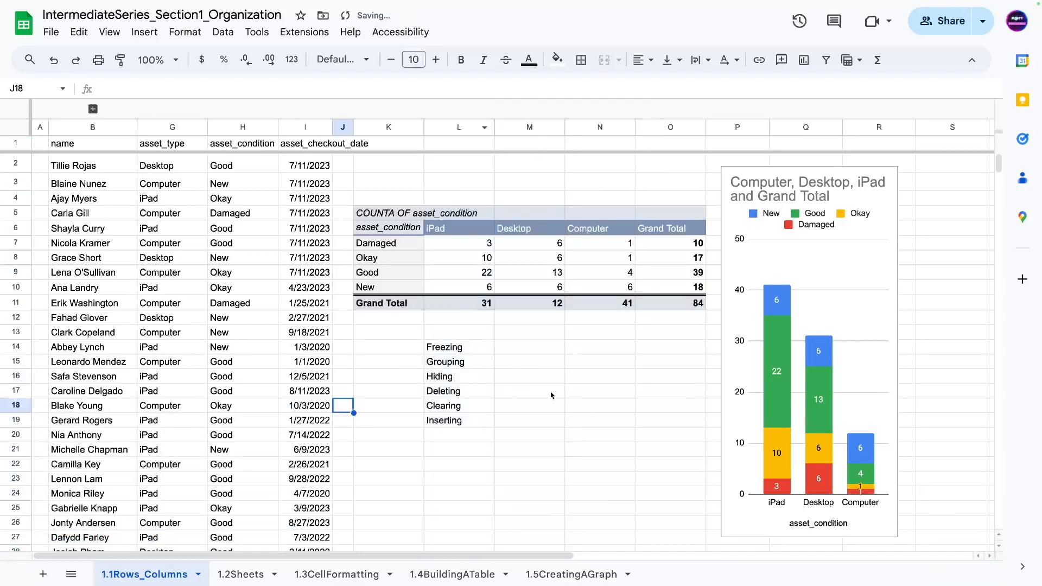
Group the Desktop column M of the summary table once more and collapse the group.
click(520, 128)
right_click(515, 127)
click(513, 127)
key(ctrl+shift+Right)
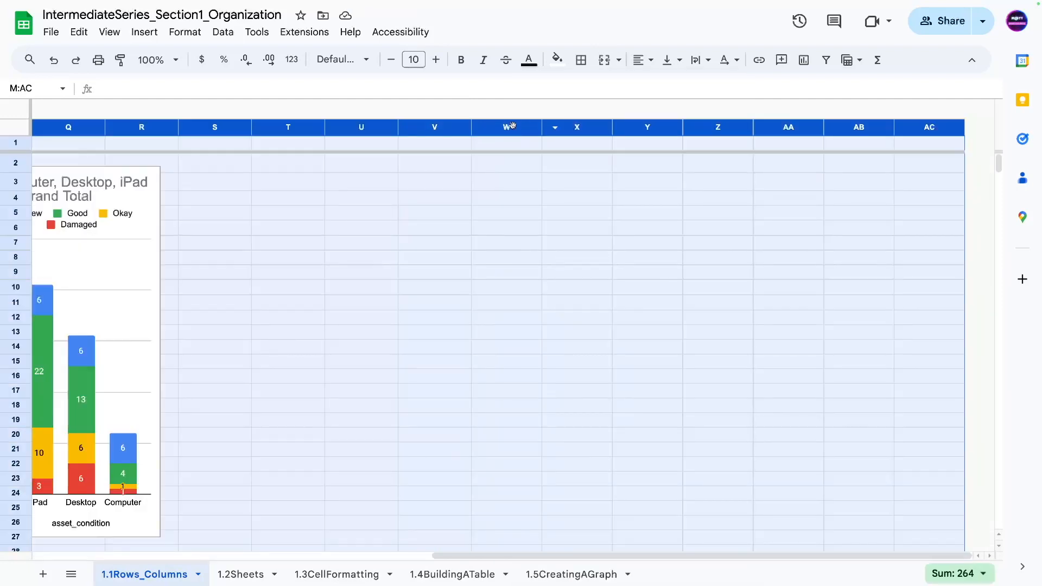
key(Left)
key(Left)
key(Left)
click(250, 129)
key(alt+shift+Right)
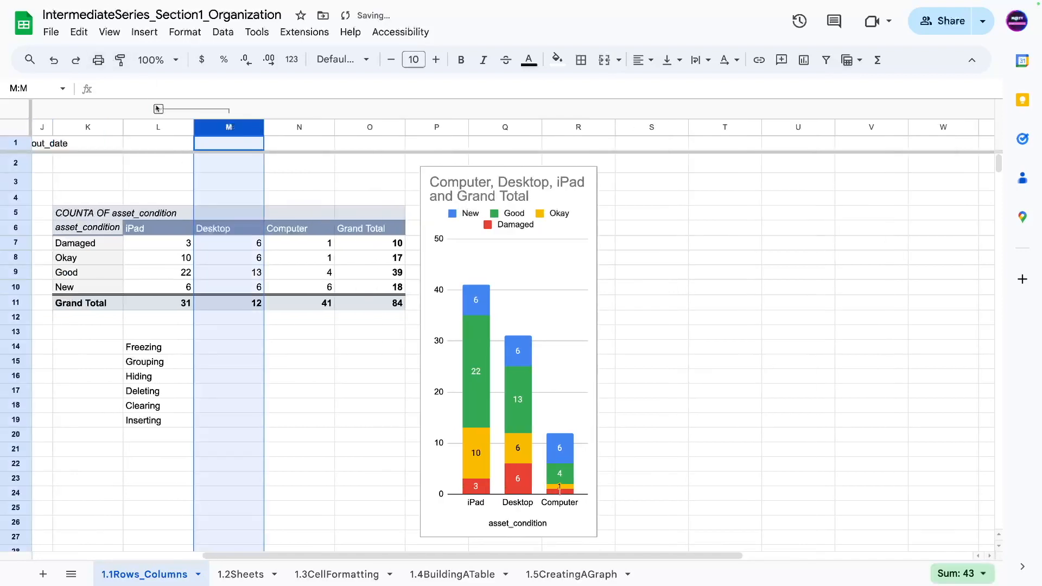
click(158, 108)
Edit the stacked column chart's setup so that it includes hidden / filtered data.
click(469, 272)
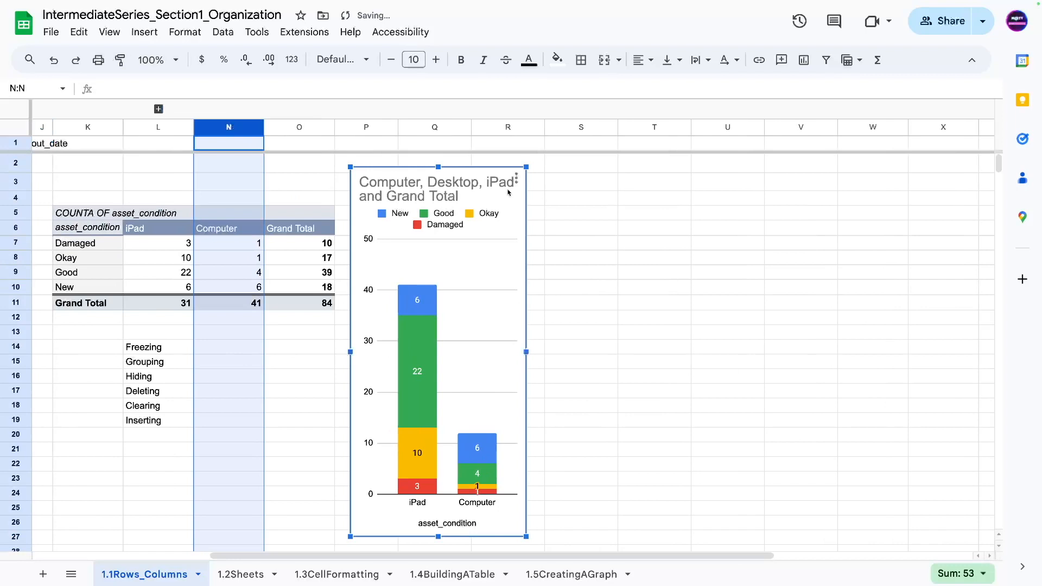
click(515, 178)
click(538, 201)
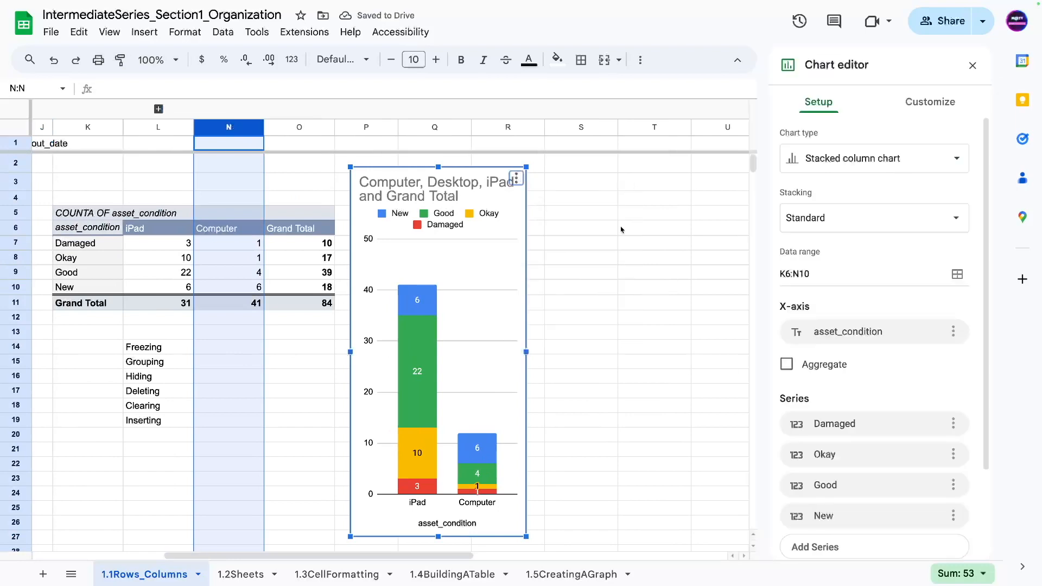
scroll(886, 250, down, 2)
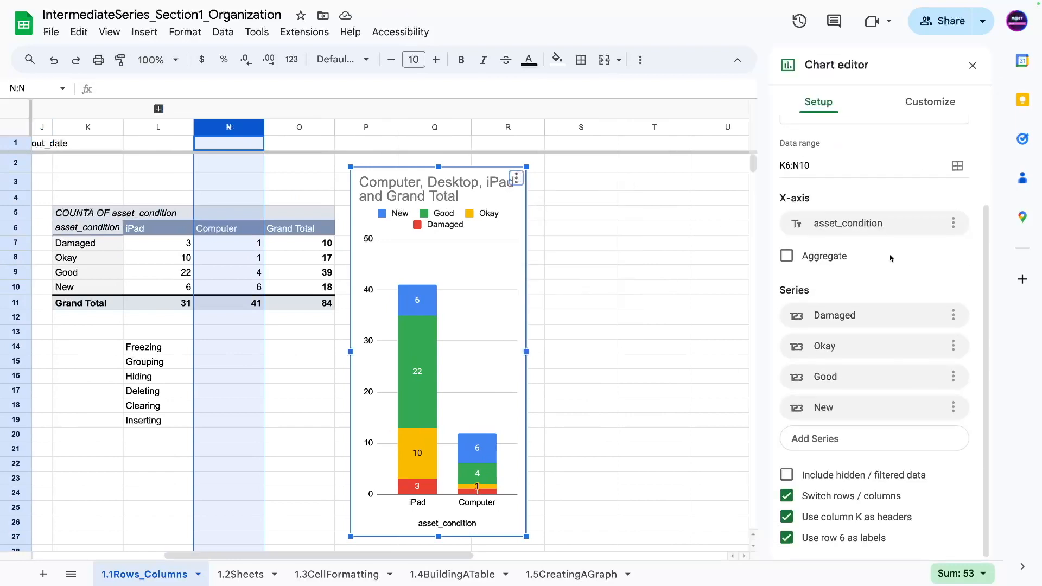
click(787, 476)
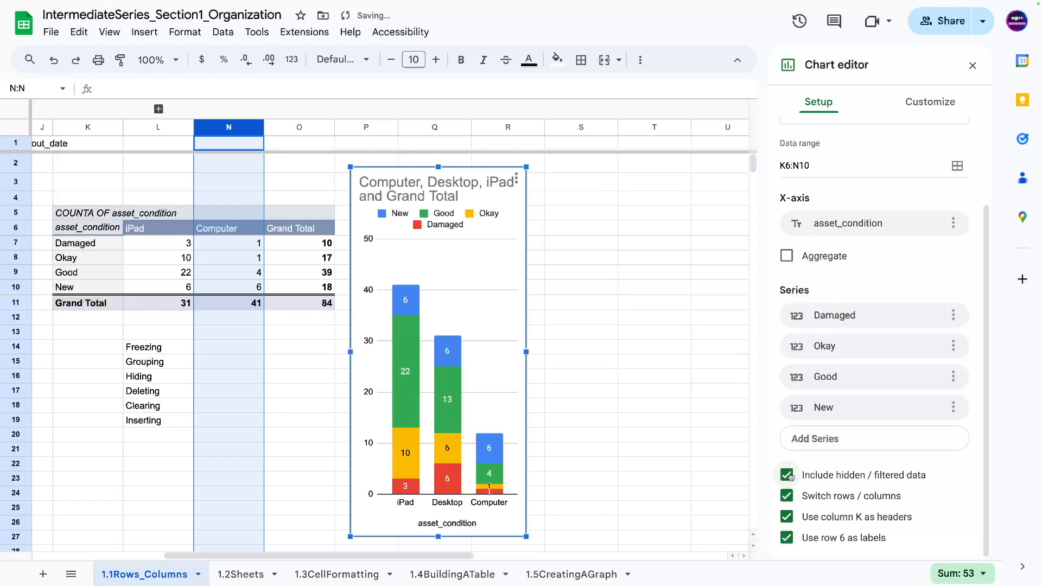
Expand the Desktop column group beside the chart and remove that group.
click(159, 109)
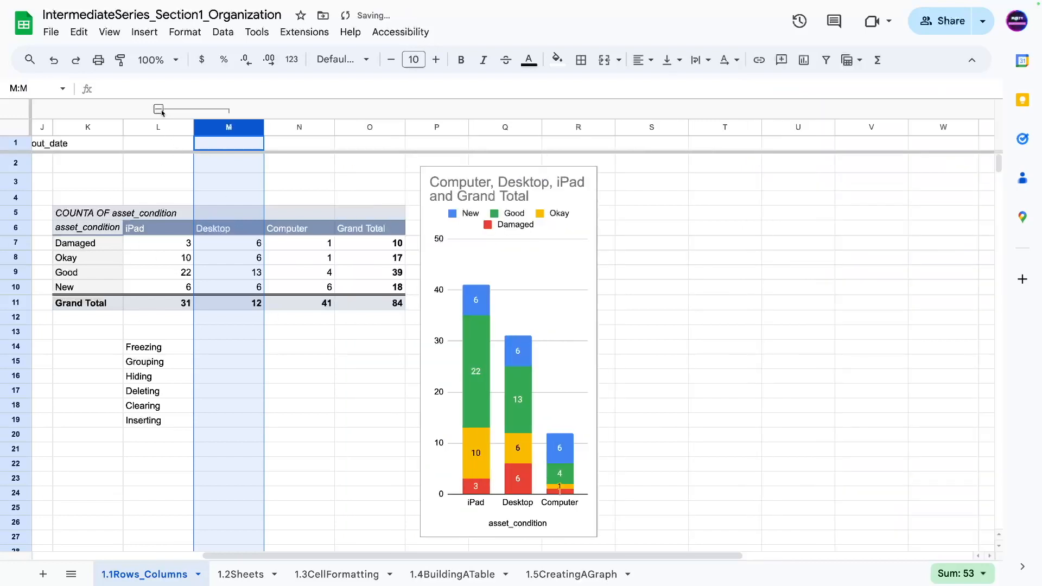
right_click(175, 110)
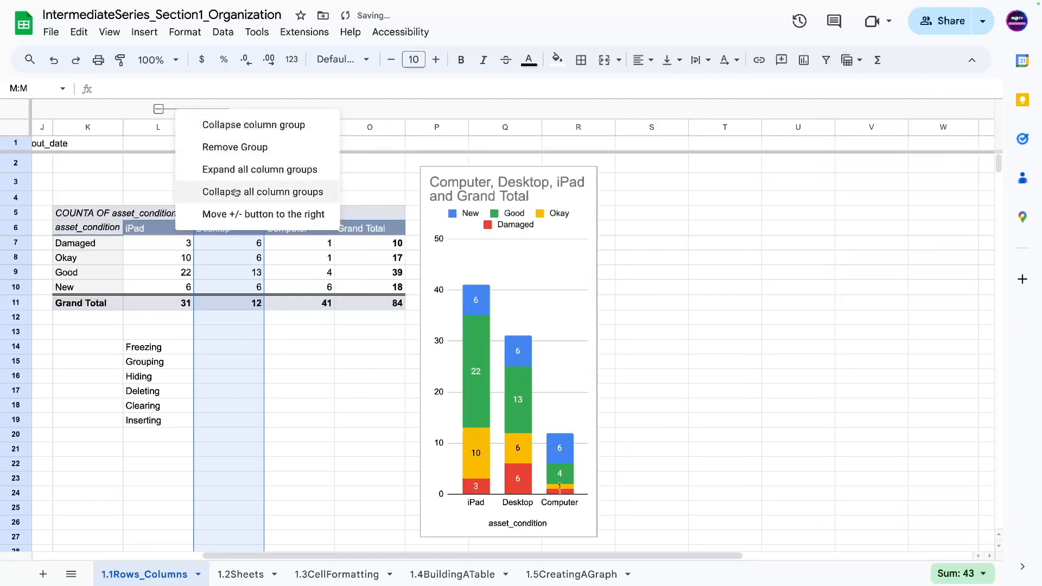
click(216, 148)
click(180, 356)
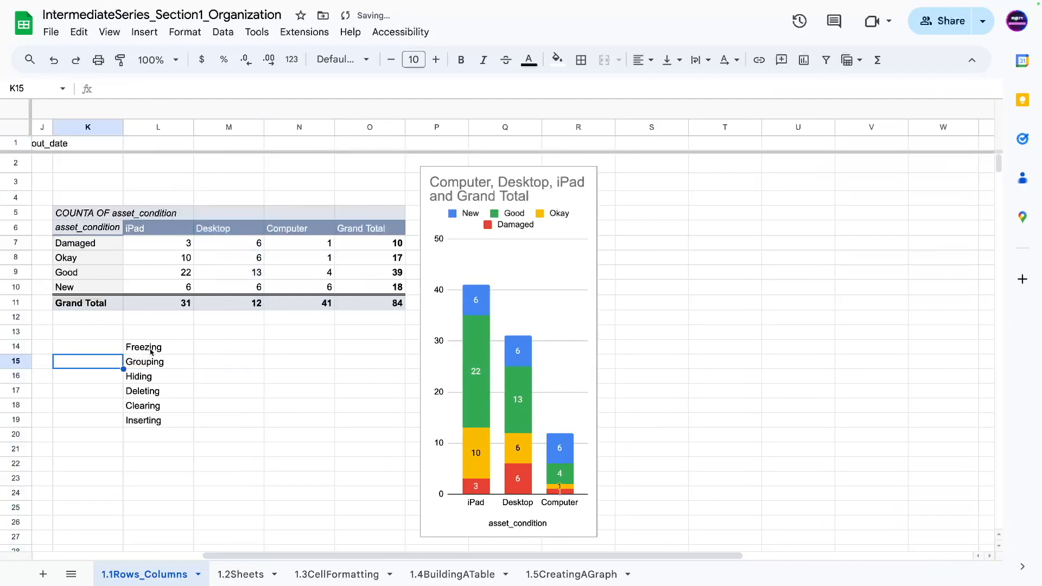
Go back to the name column in row 15 to bring the asset table into view.
key(Left)
key(Left)
key(Left)
key(Left)
key(Left)
key(Left)
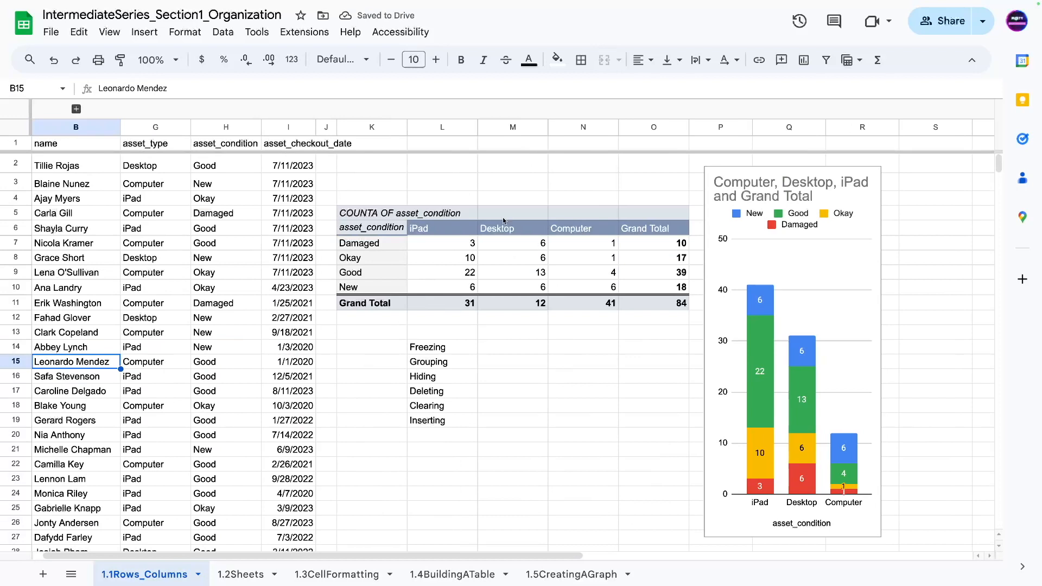
Shift the stacked column chart slightly within the empty columns beside the summary table.
key(Left)
drag(817, 265, 860, 272)
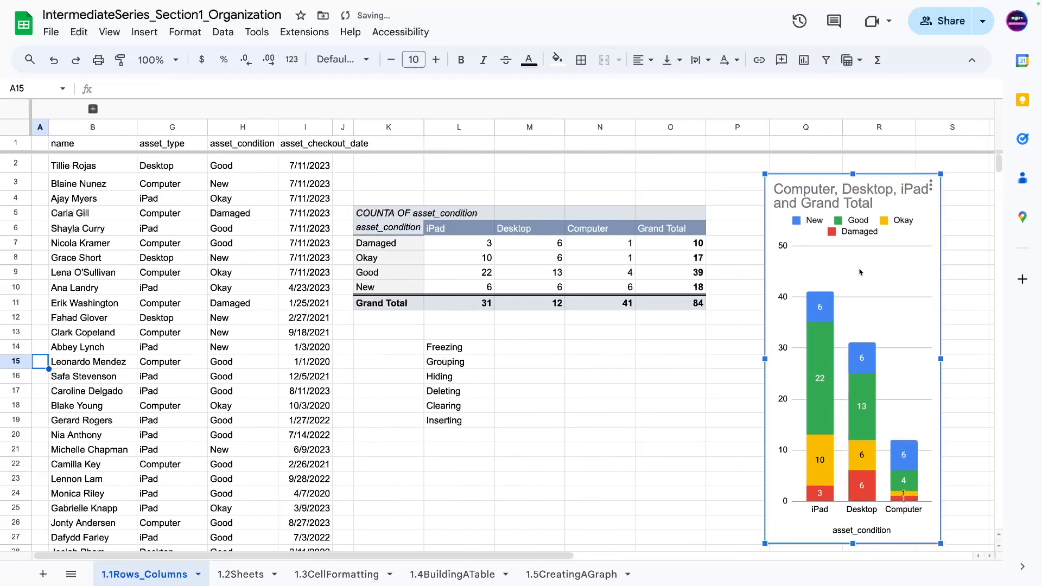
click(581, 442)
click(434, 392)
click(437, 407)
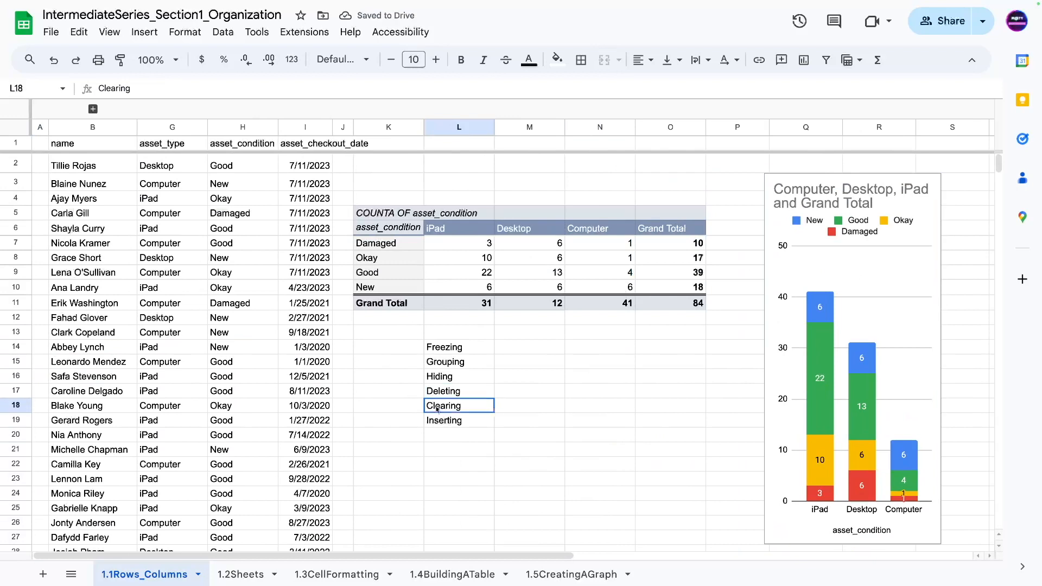
click(400, 441)
click(404, 454)
click(792, 294)
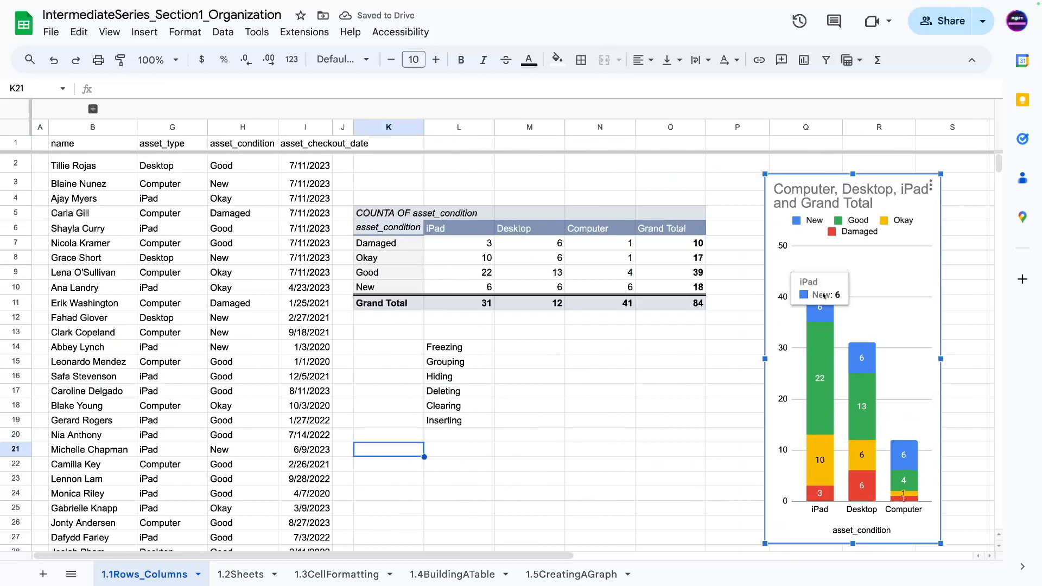
drag(824, 296, 842, 286)
click(461, 465)
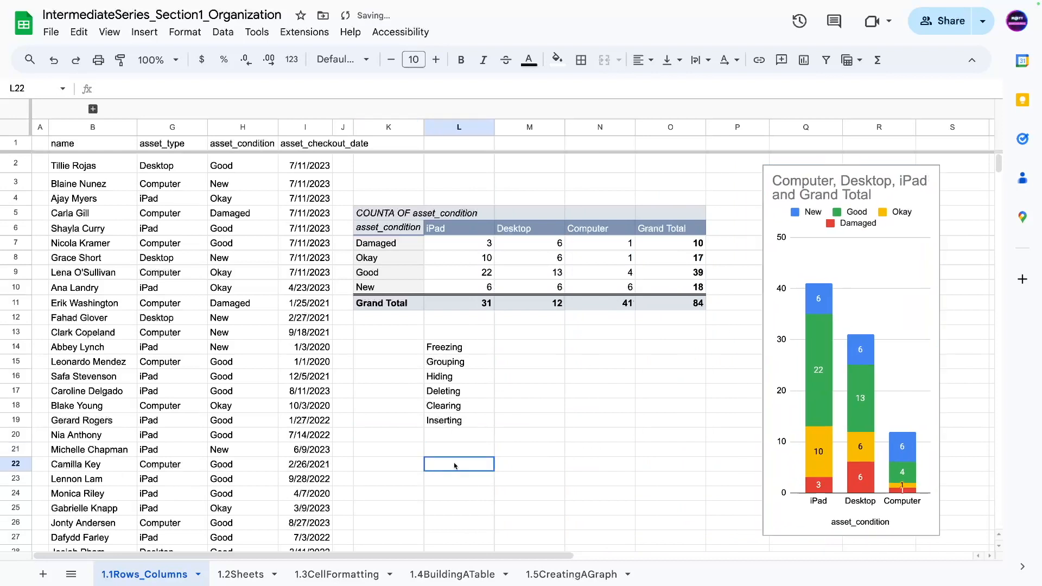
Delete row 26 of the asset table, and undo the deletion.
scroll(449, 457, down, 2)
scroll(448, 456, up, 2)
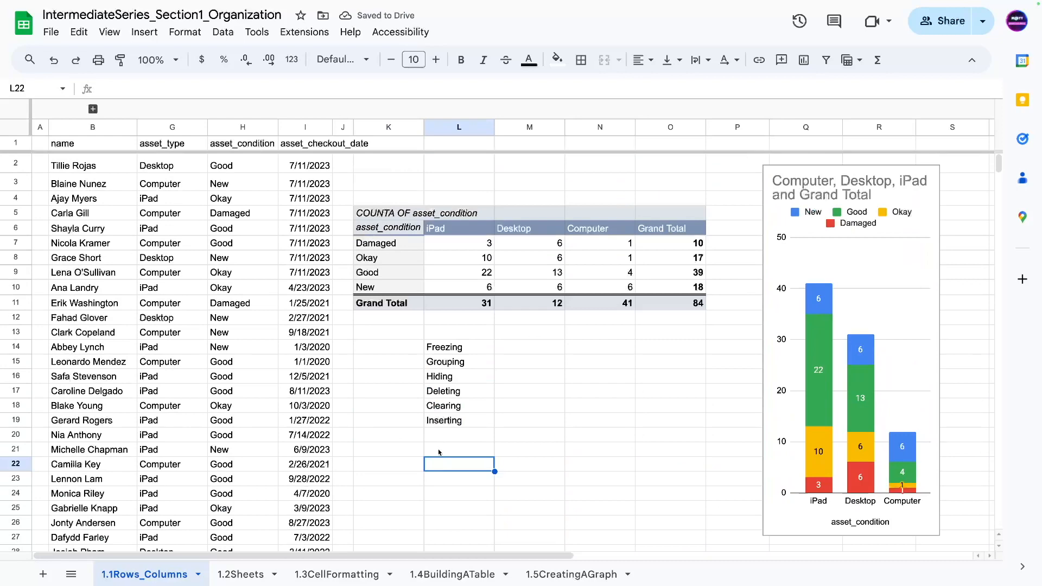
scroll(277, 470, down, 3)
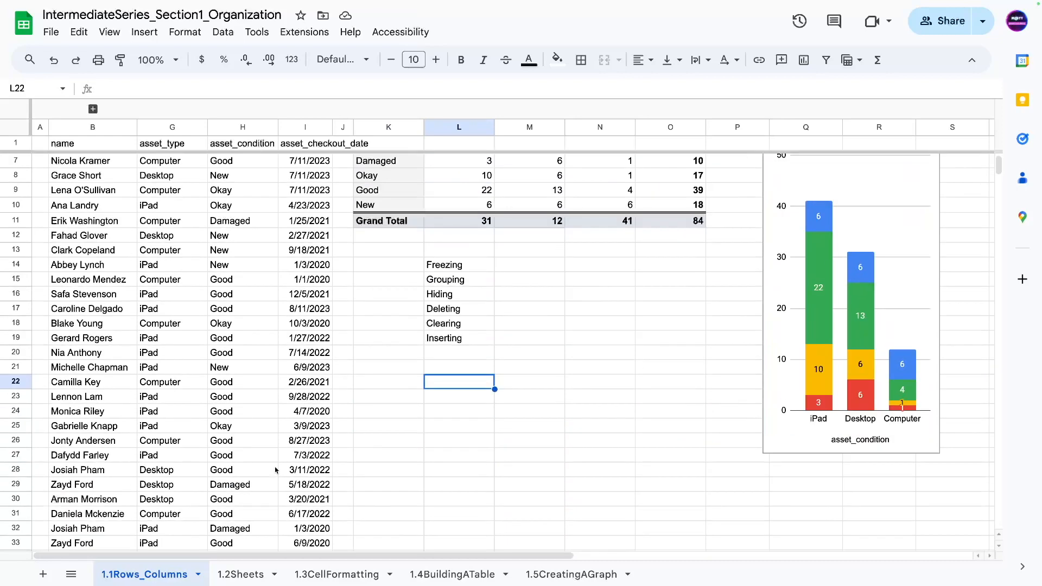
click(14, 442)
right_click(14, 441)
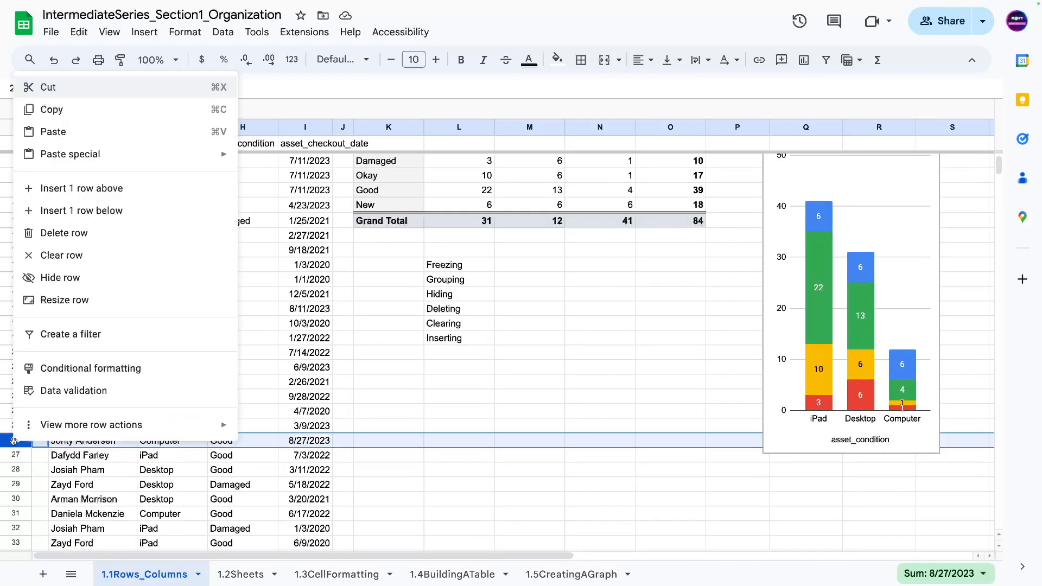
click(59, 234)
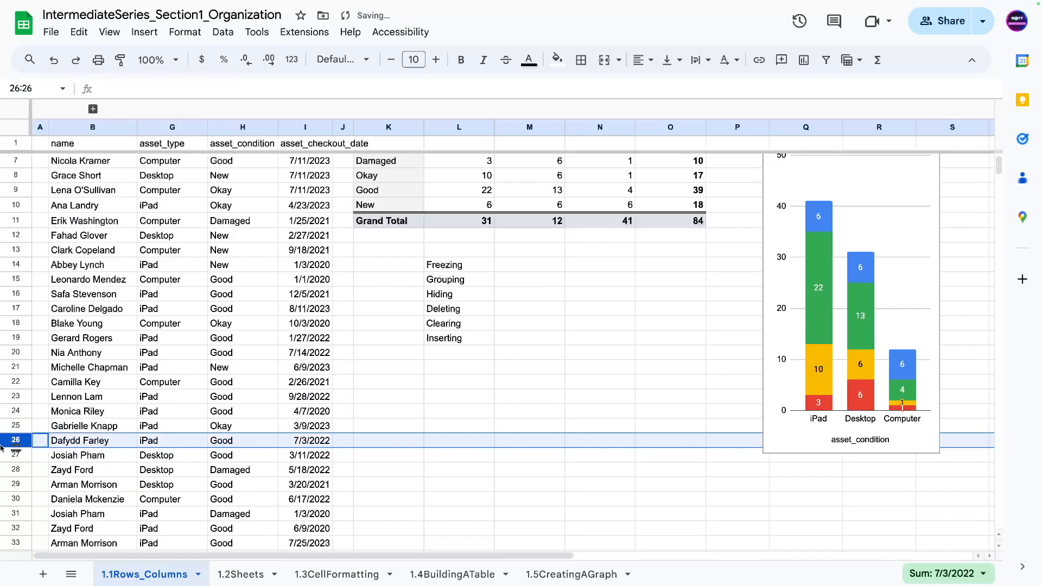
click(45, 457)
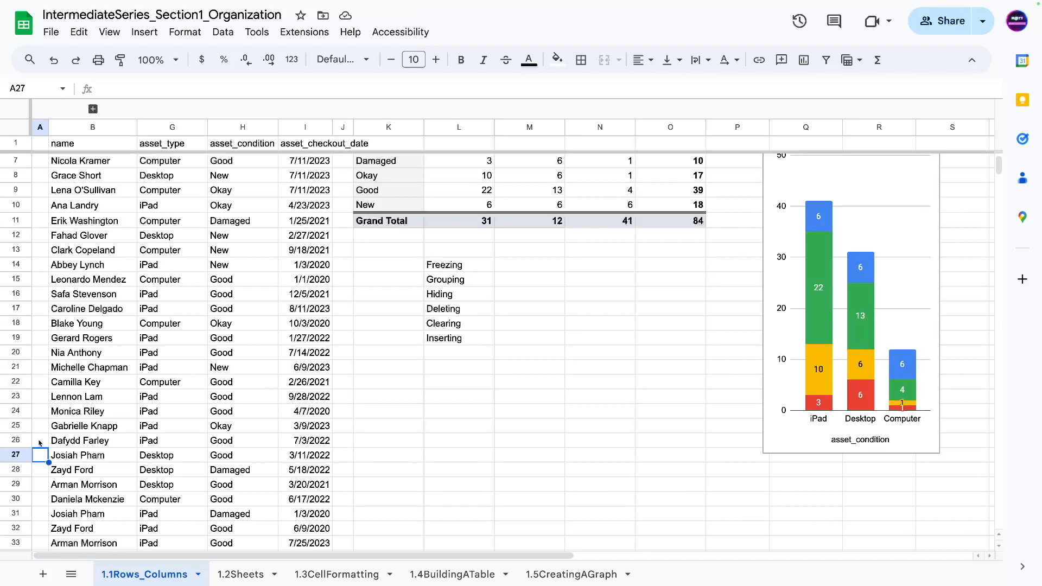
key(ctrl+z)
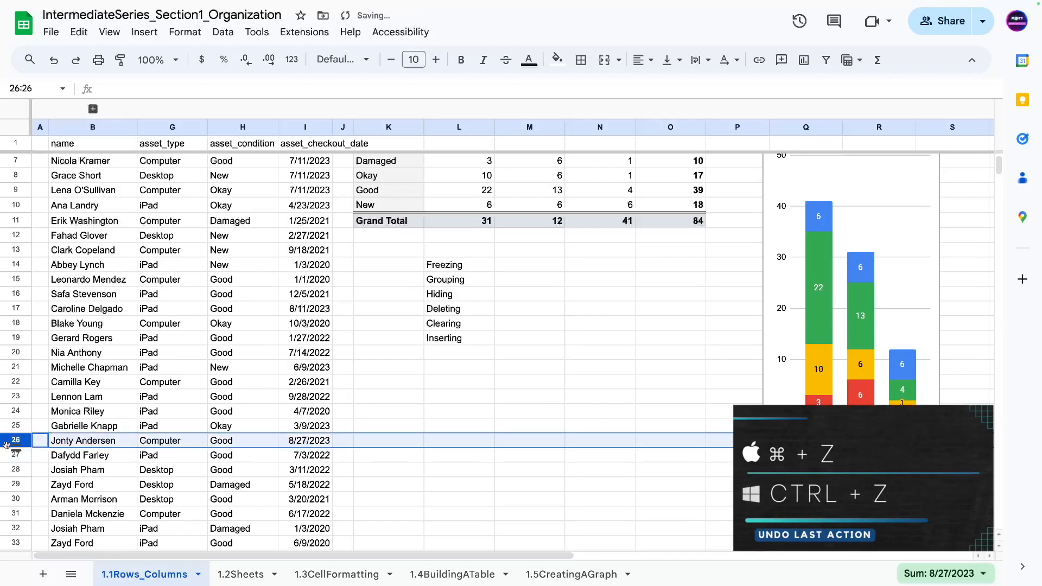
Clear the contents of row 26 while keeping the row itself, and check its emptied cells across the table.
scroll(102, 465, up, 2)
scroll(81, 491, down, 1)
click(69, 489)
click(28, 472)
right_click(29, 472)
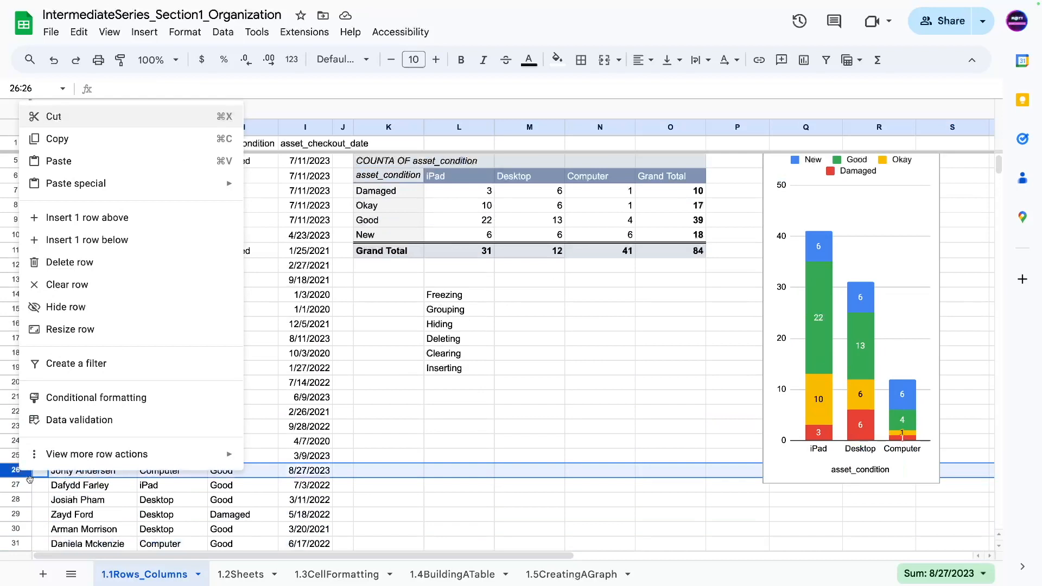
click(62, 285)
drag(64, 469, 380, 472)
click(12, 471)
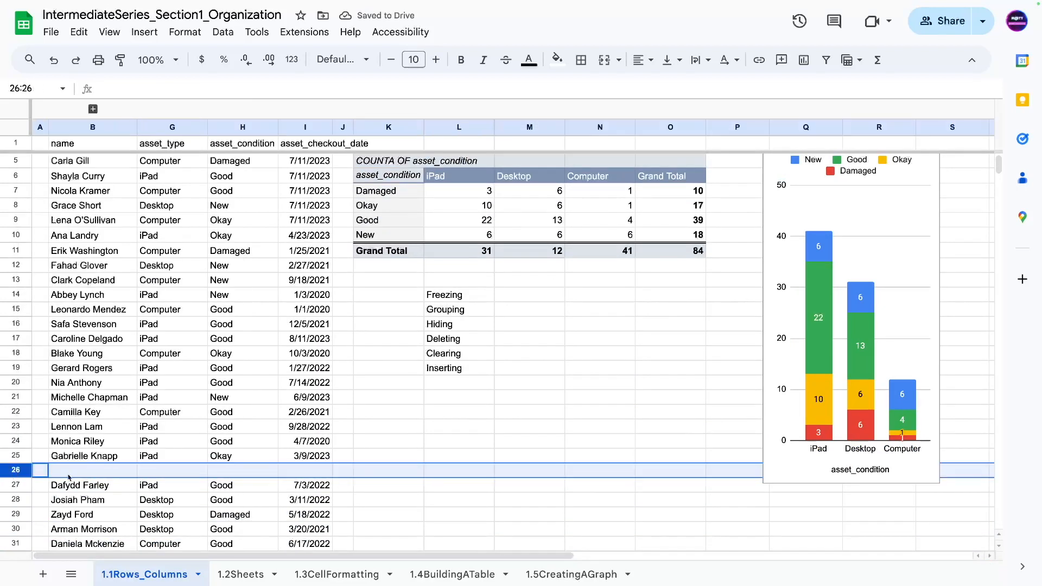
click(69, 476)
click(259, 473)
drag(91, 474, 382, 470)
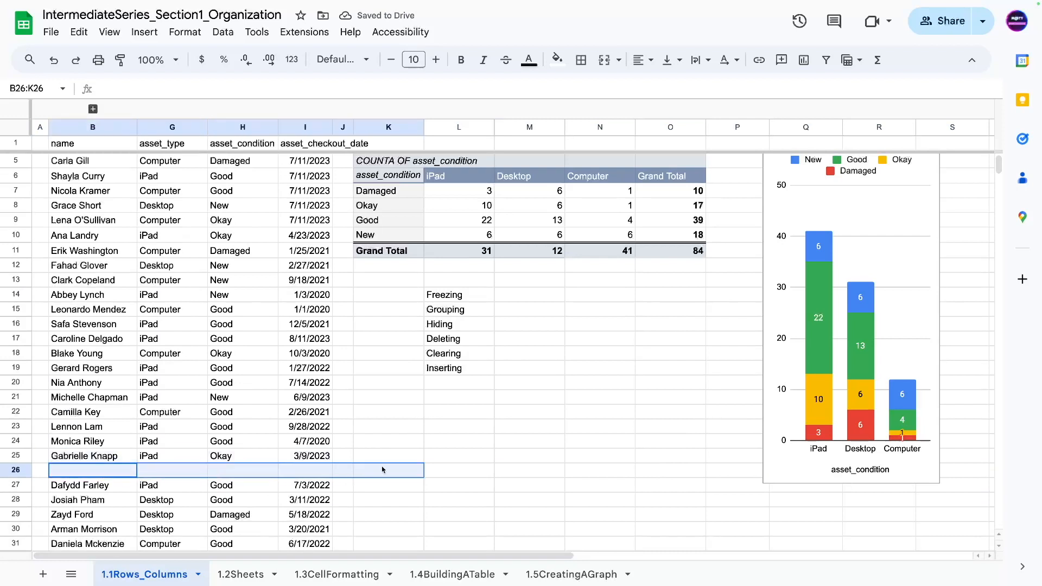
click(382, 470)
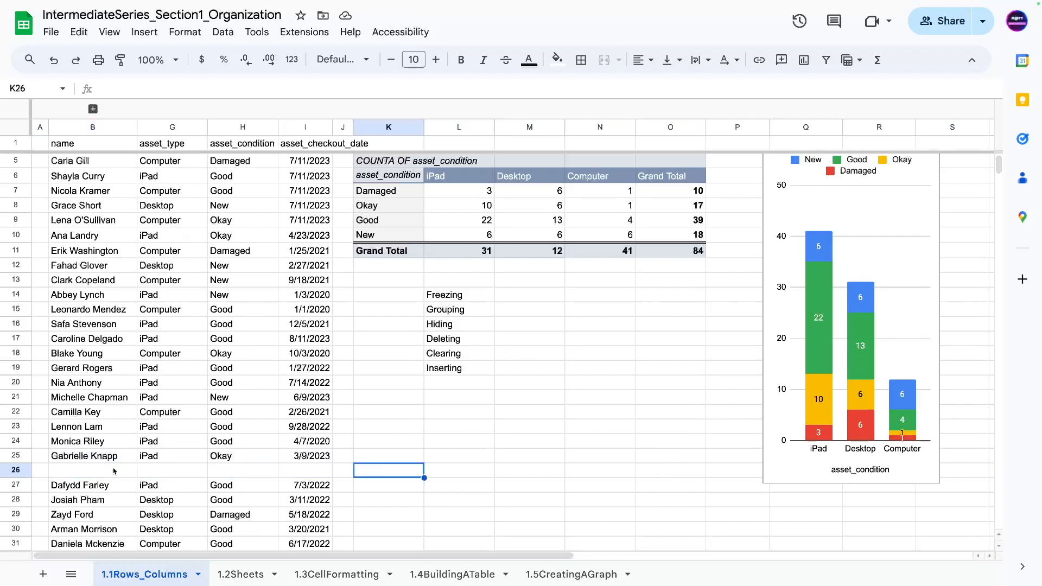
Undo the clearing of row 26 in the asset table.
key(ctrl+z)
key(ctrl+z)
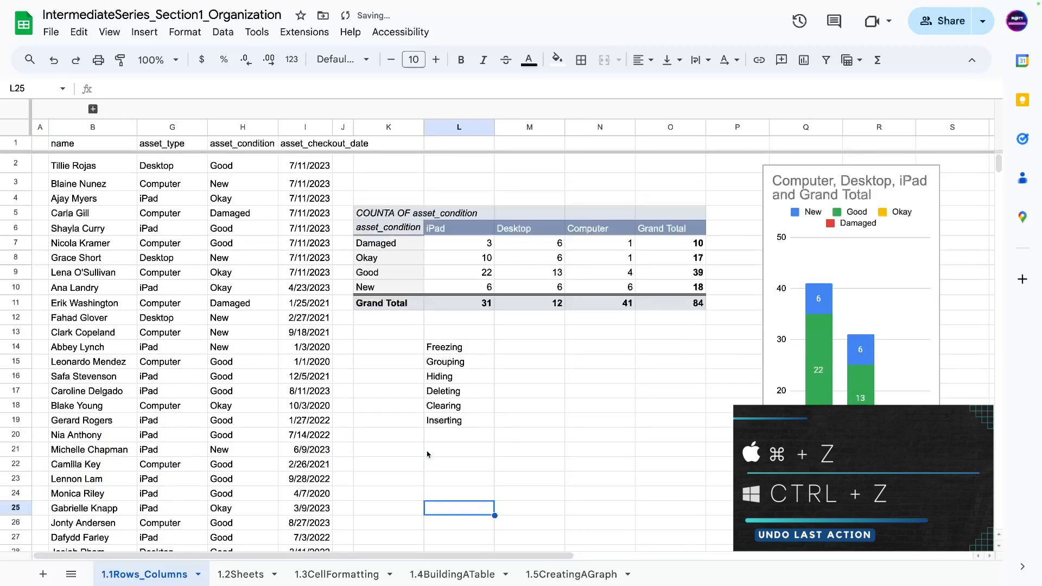
scroll(471, 431, down, 3)
scroll(464, 429, up, 3)
Move the stacked column chart over the name and asset_type columns to free the space beside the summary table.
click(803, 160)
drag(873, 179, 170, 222)
click(767, 406)
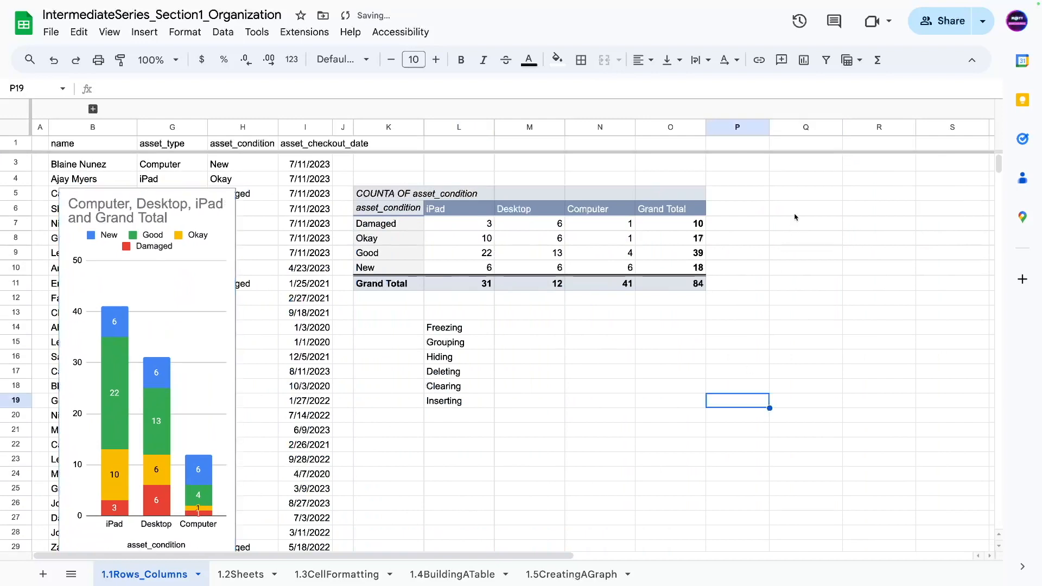
Enter =K5 in Q5 and fill it across Q5:U11 to make a linked copy of the summary table, clearing any excess cells.
scroll(796, 217, up, 1)
click(790, 212)
text(=K5)
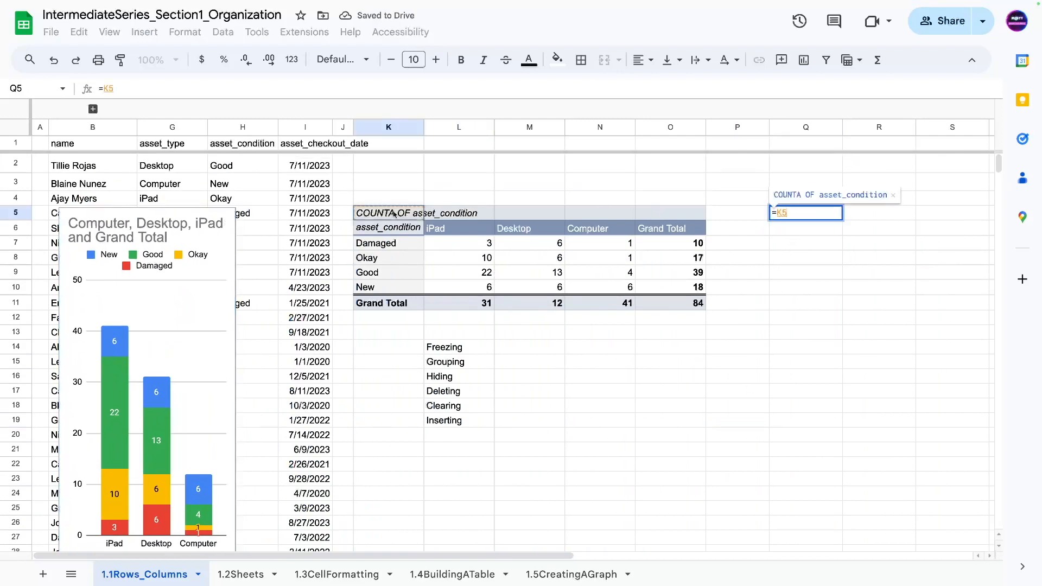
key(Return)
click(819, 215)
drag(843, 221, 959, 306)
click(766, 377)
drag(930, 184, 898, 362)
key(Delete)
click(795, 396)
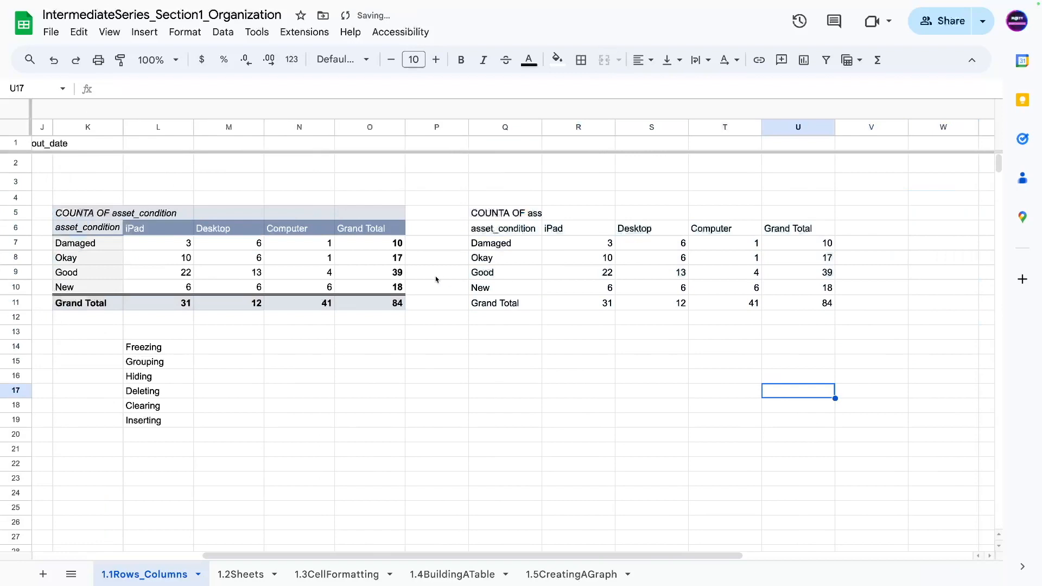
Delete the Desktop column M from the original summary table.
click(185, 184)
key(Left)
key(Left)
key(Left)
key(Left)
click(344, 126)
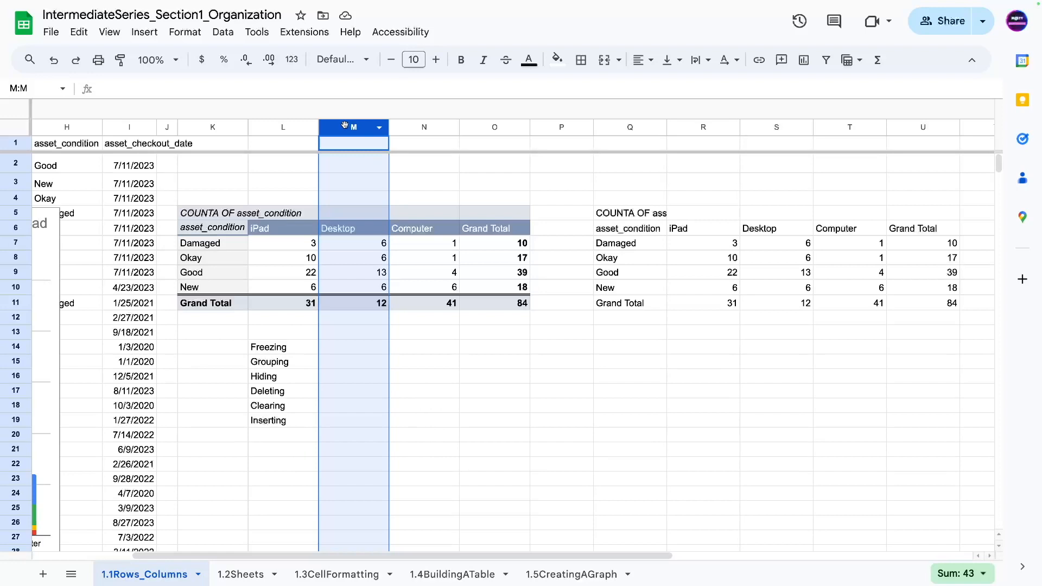
right_click(347, 128)
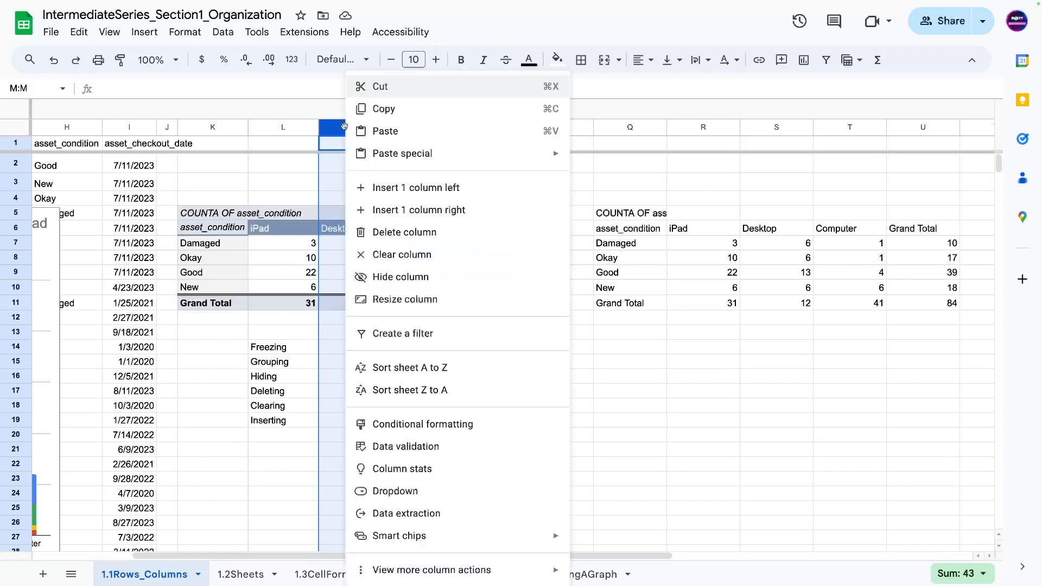
click(405, 234)
Examine the formulas in R5:R11 of the linked copy and compare them with the iPad and Computer references.
drag(675, 273, 667, 275)
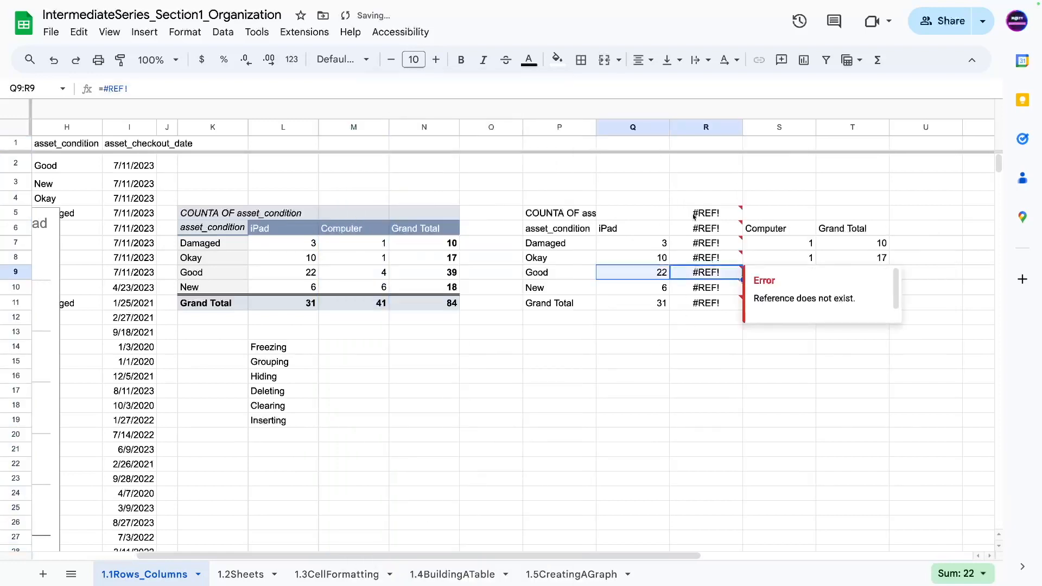
drag(699, 218, 707, 306)
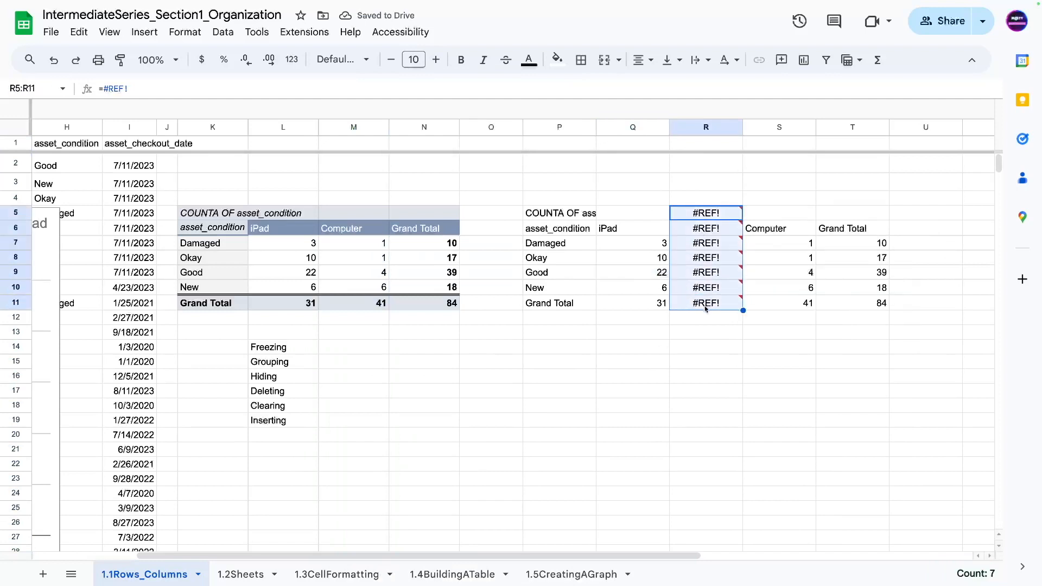
click(707, 307)
click(607, 243)
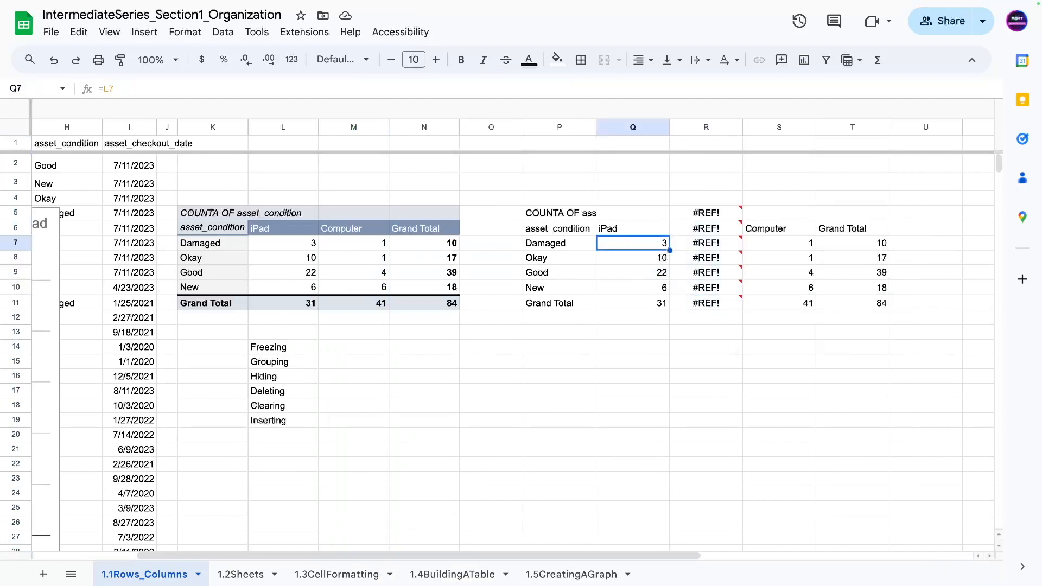
key(Up)
key(Right)
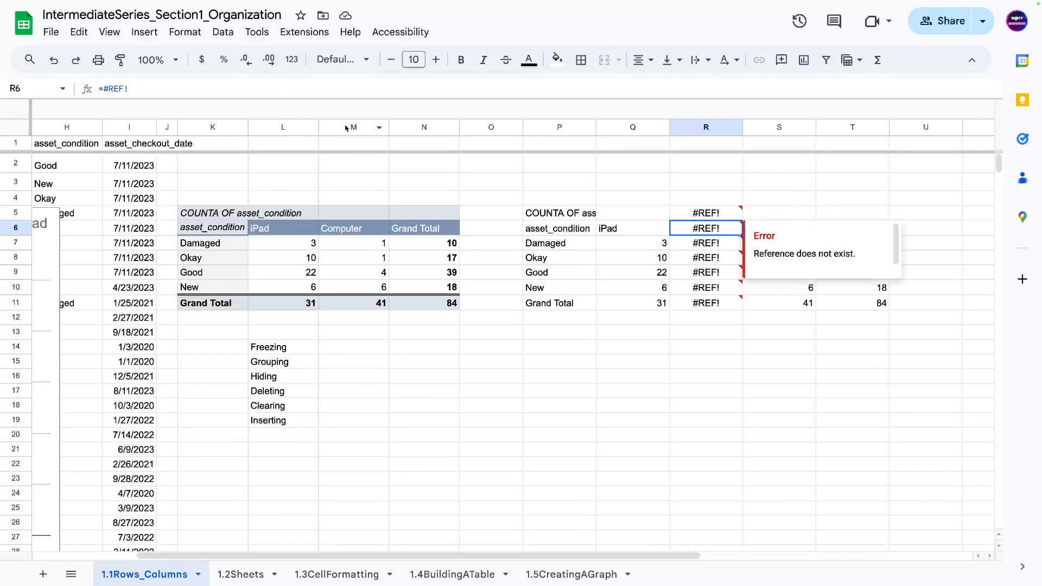
key(Right)
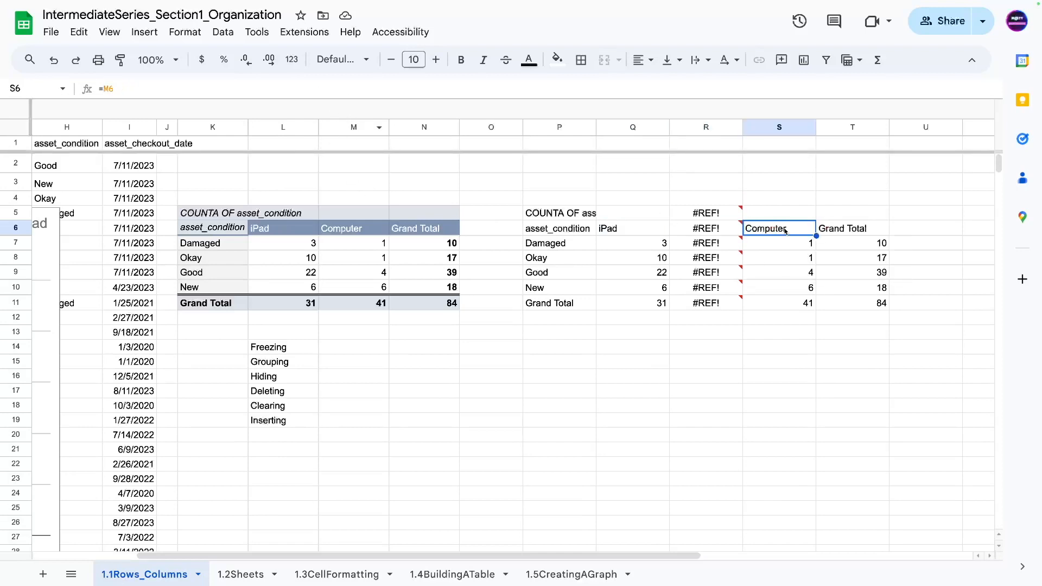
click(336, 230)
click(706, 228)
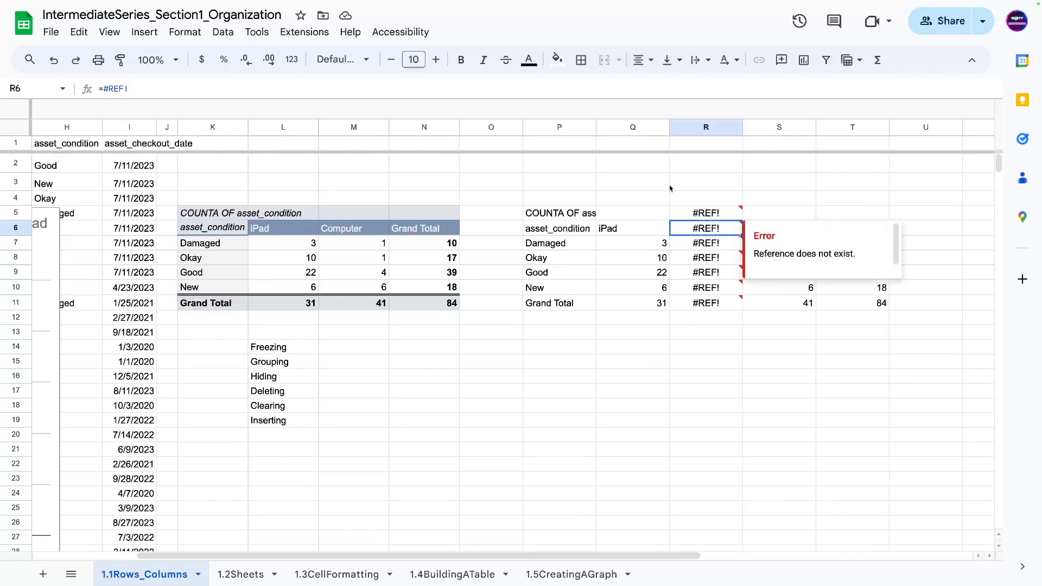
mouse_move(717, 236)
click(629, 235)
click(698, 232)
Select Q5:Q11 in the linked copy and fill its formulas across through column T.
click(646, 217)
shift+click(654, 305)
drag(669, 311, 785, 310)
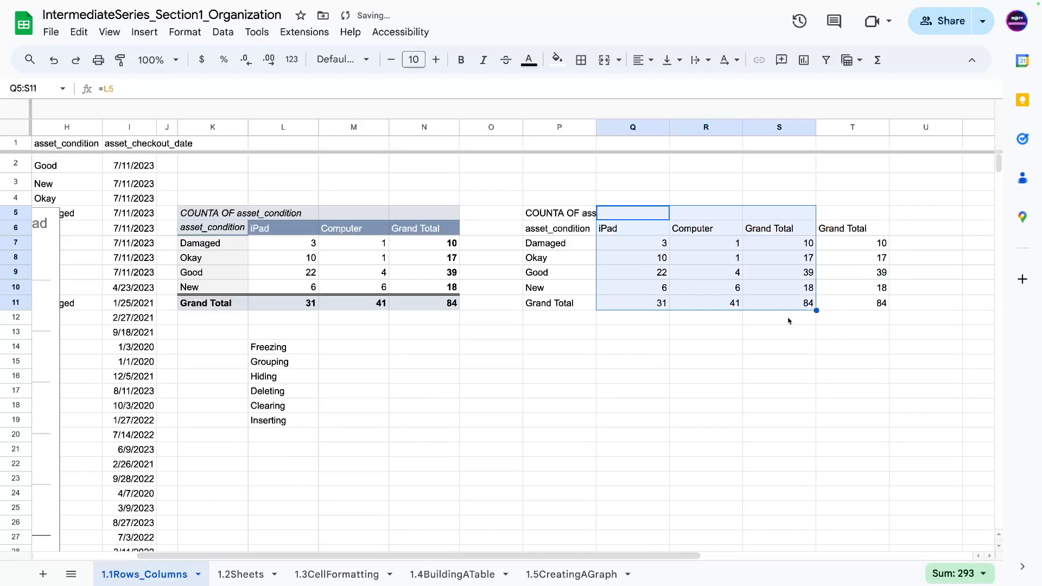
drag(816, 310, 861, 307)
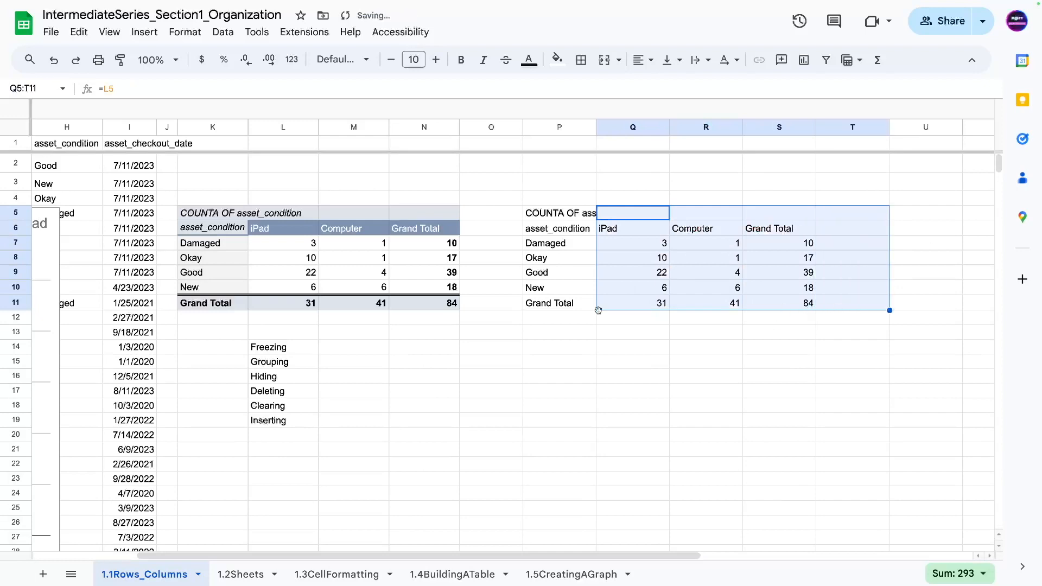
click(685, 386)
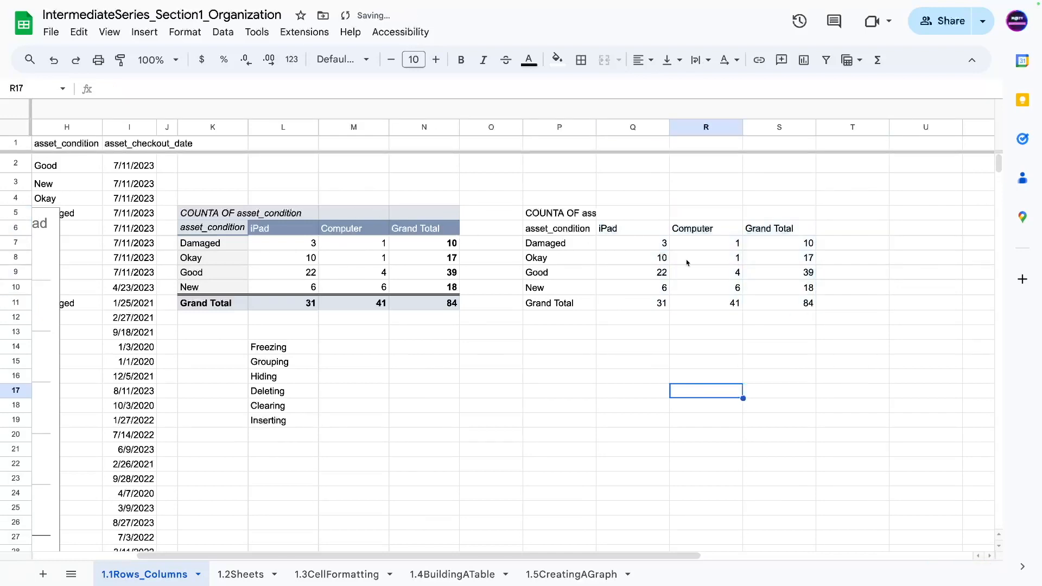
Undo the refilling of the linked copy and the deletion of the Desktop column.
key(ctrl+z)
key(ctrl+z)
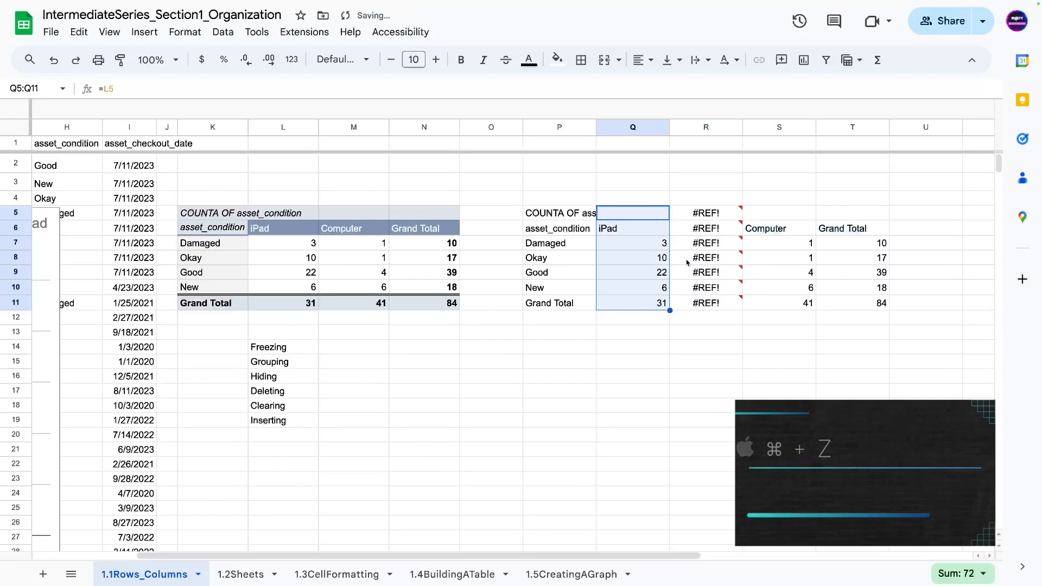
click(698, 228)
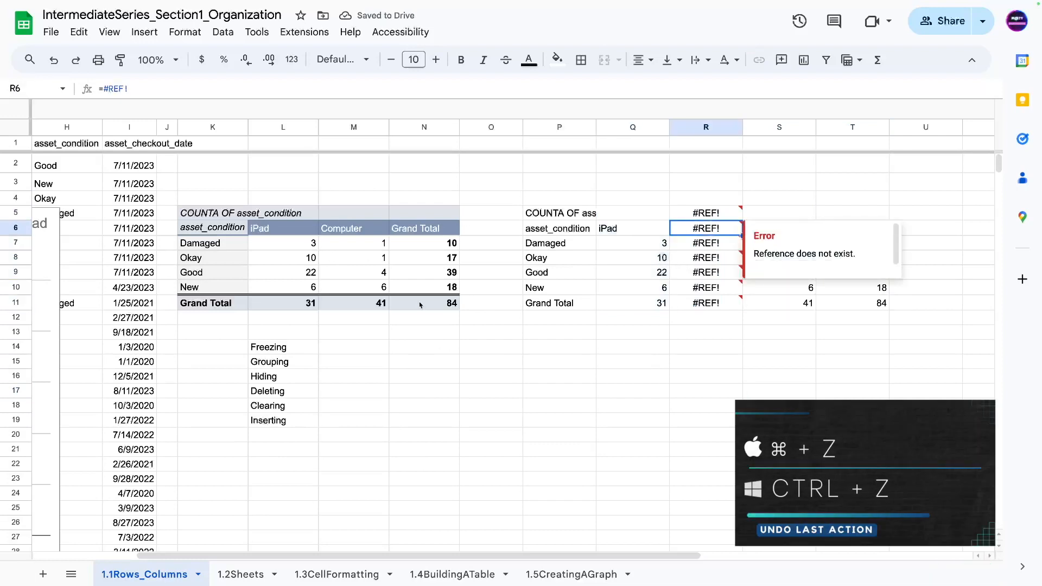
click(606, 442)
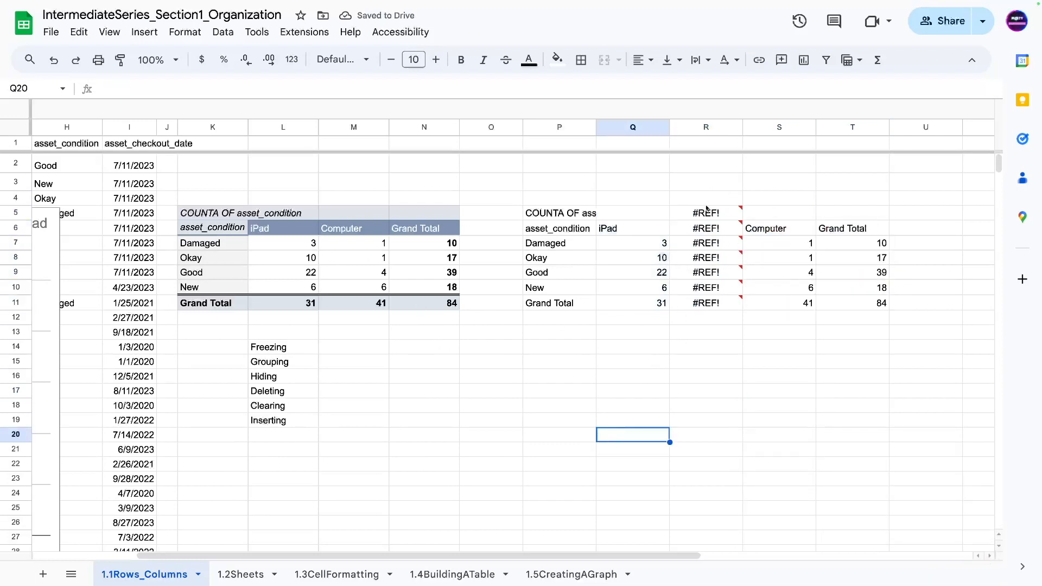
key(ctrl+y)
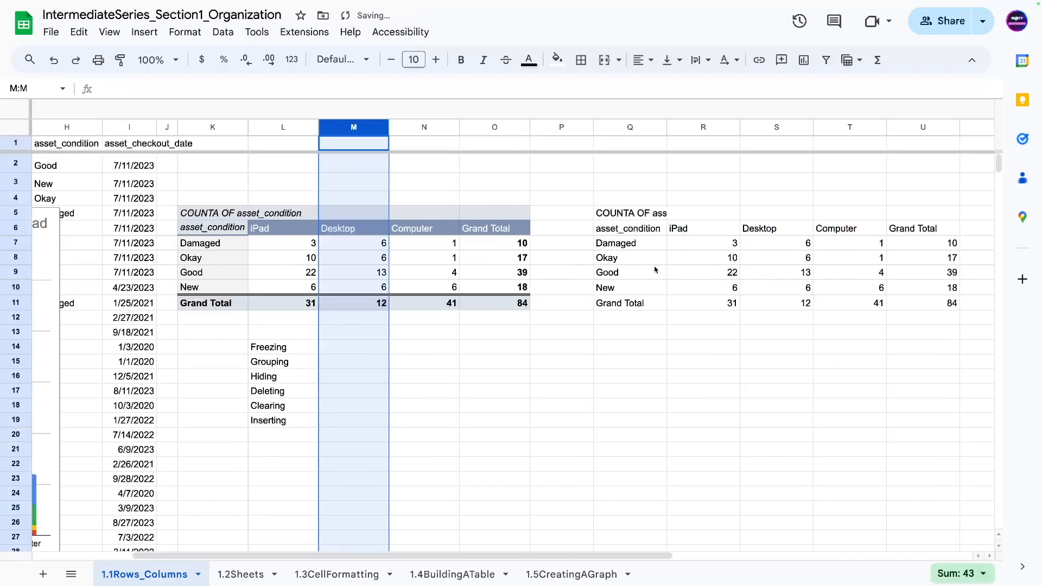
Clear the contents of the Desktop column M in the original summary table while keeping the column.
click(699, 372)
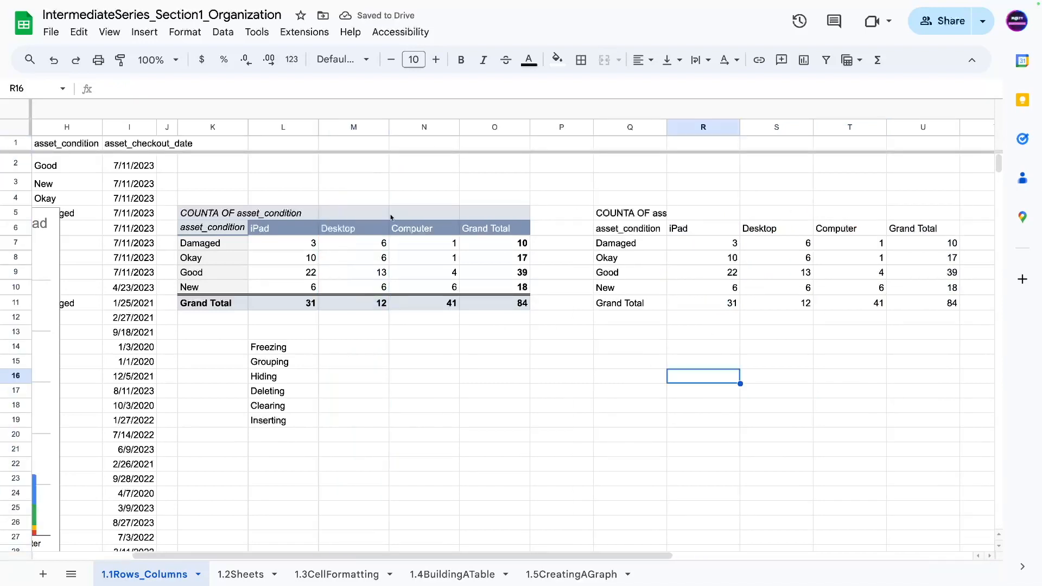
click(345, 125)
click(515, 346)
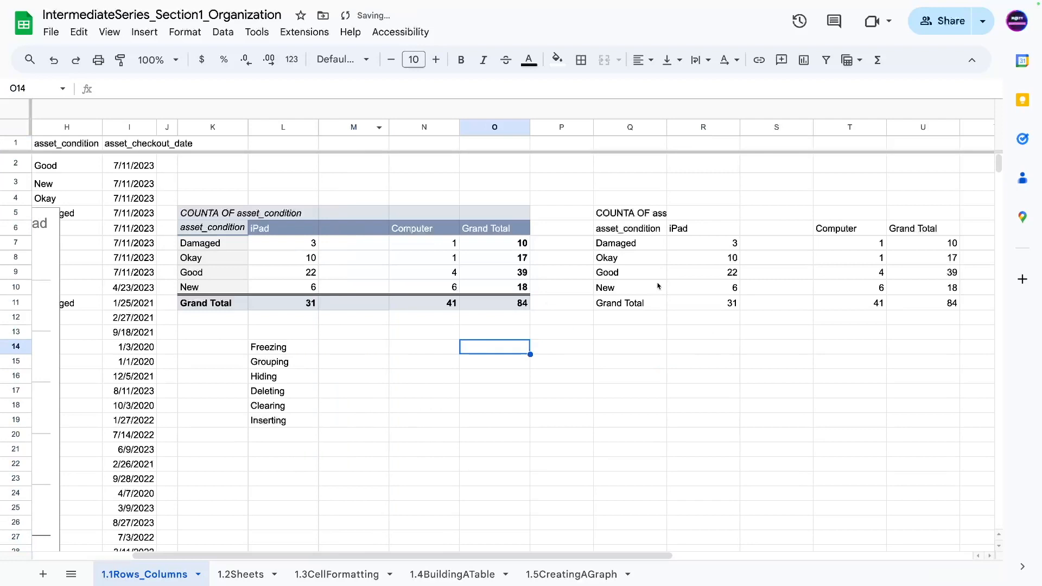
Examine the formula in header cell S6 of the linked copy to see which cleared cell it references.
click(784, 242)
click(772, 229)
click(114, 88)
double_click(112, 89)
click(117, 89)
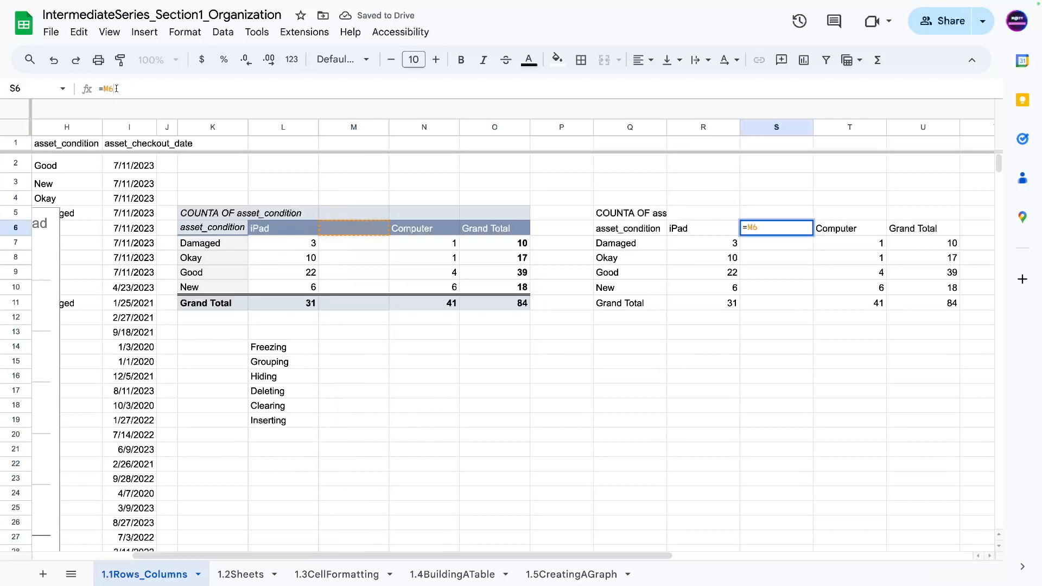
Undo the clearing of the Desktop column M.
click(529, 340)
key(ctrl+z)
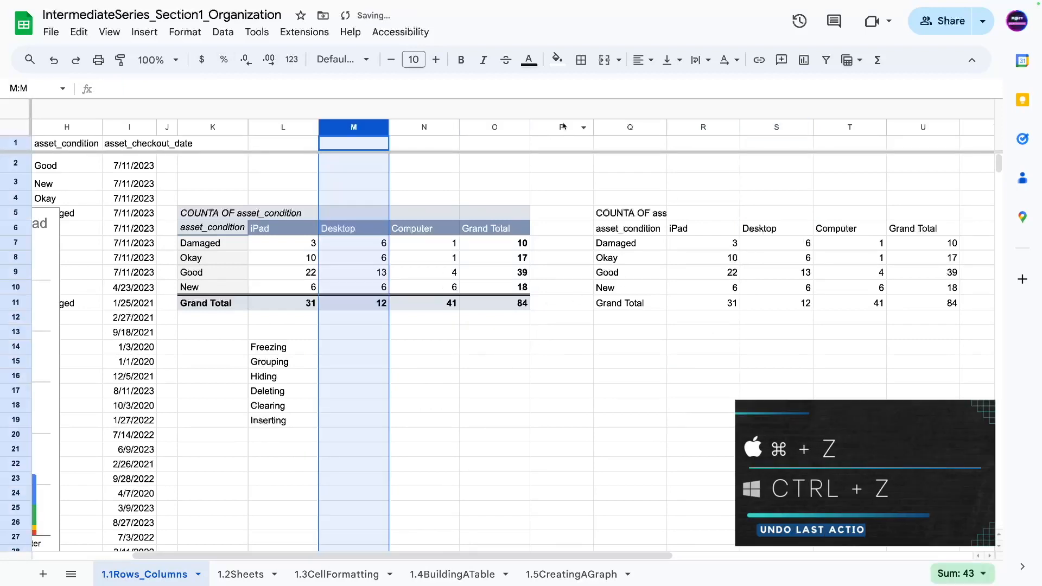
click(533, 415)
drag(533, 416, 518, 415)
click(368, 406)
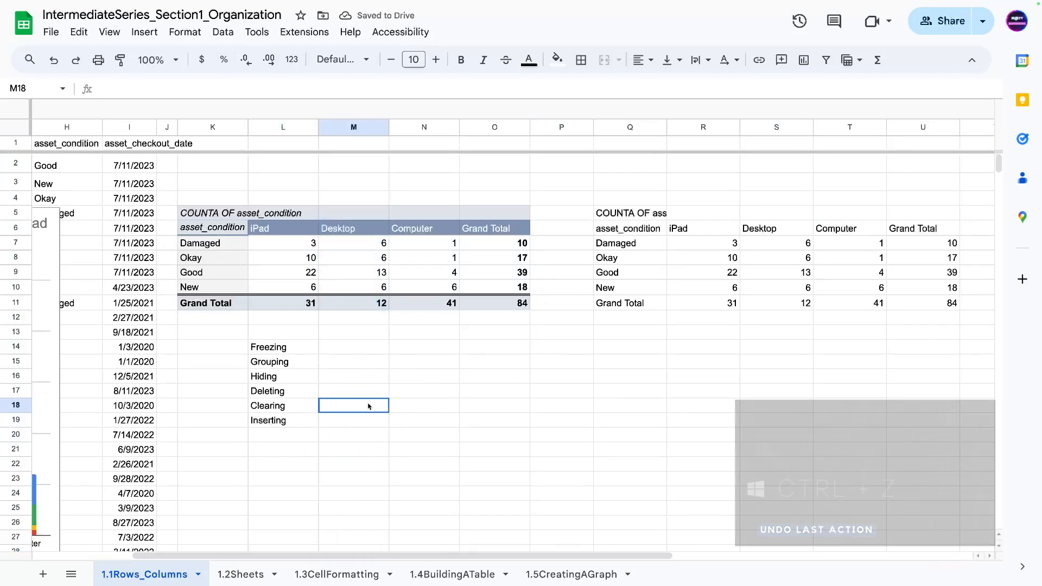
Insert one empty column immediately before the Computer column N in the original summary table.
click(253, 421)
click(271, 405)
click(268, 392)
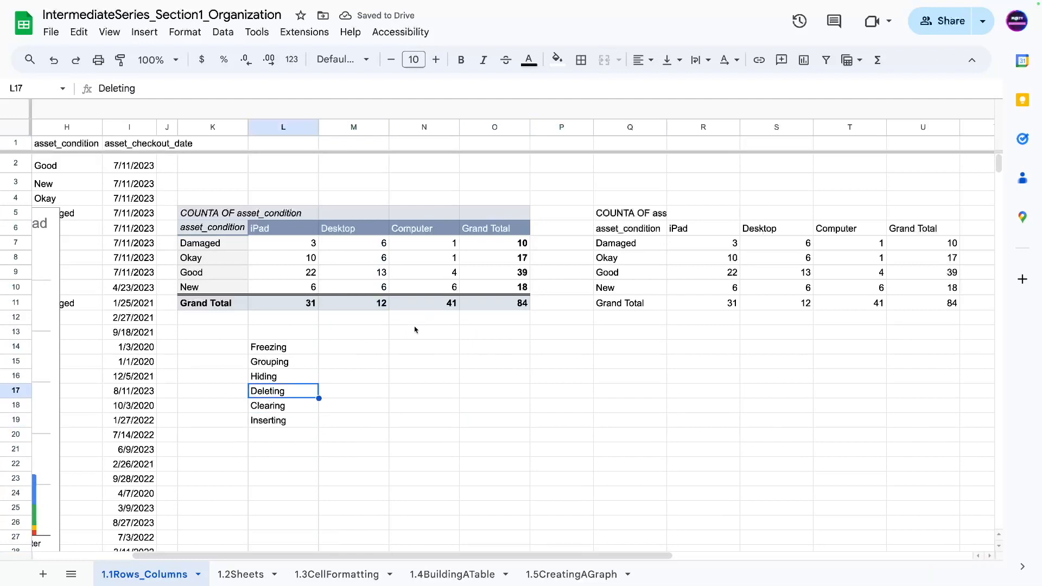
click(421, 329)
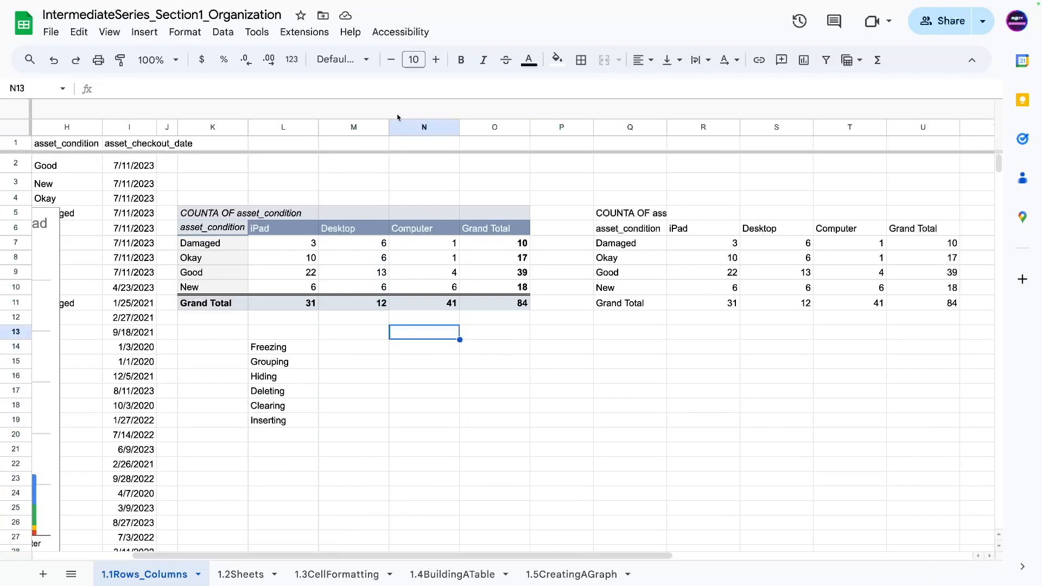
click(413, 126)
right_click(413, 127)
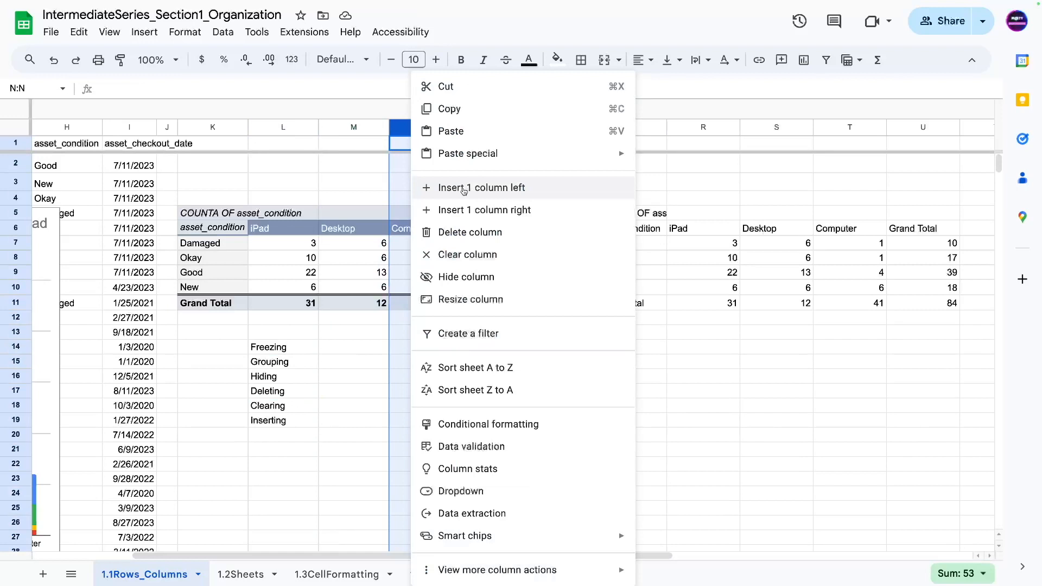
click(462, 190)
click(508, 378)
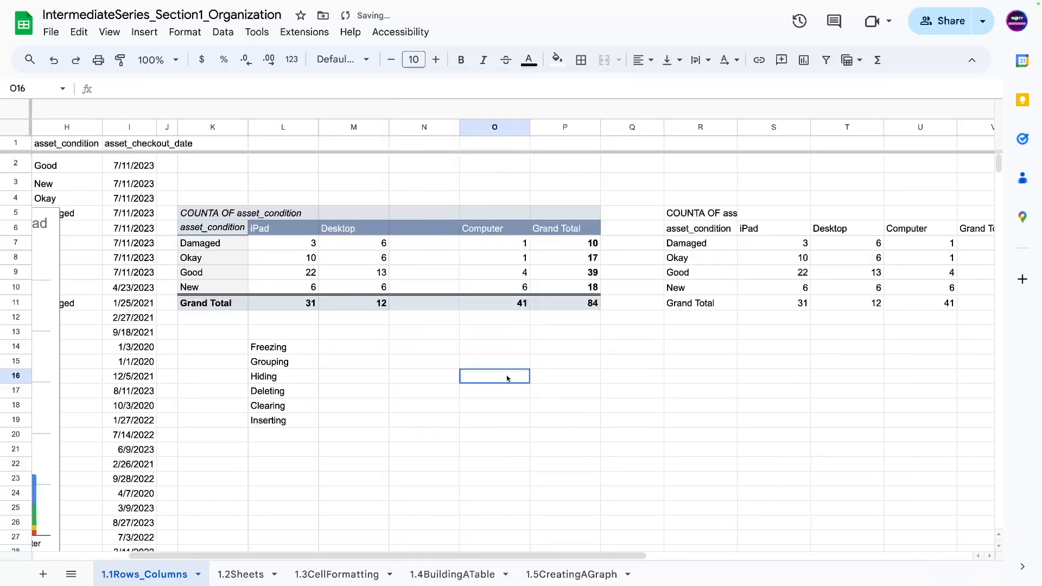
Step through the original table's header row from iPad to Grand Total, across the inserted blank column.
click(304, 228)
key(Right)
key(Right)
key(Right)
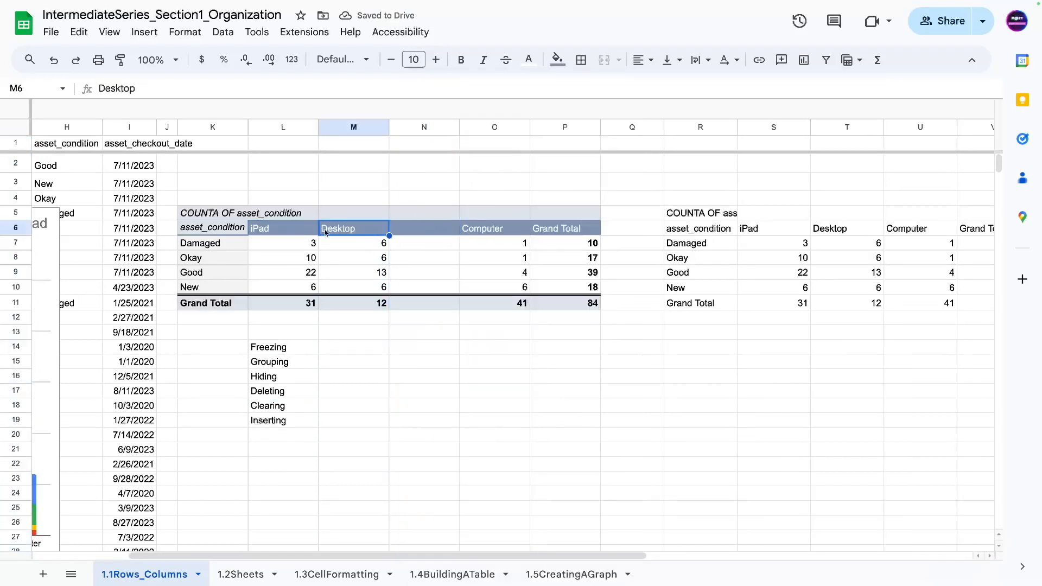
key(Right)
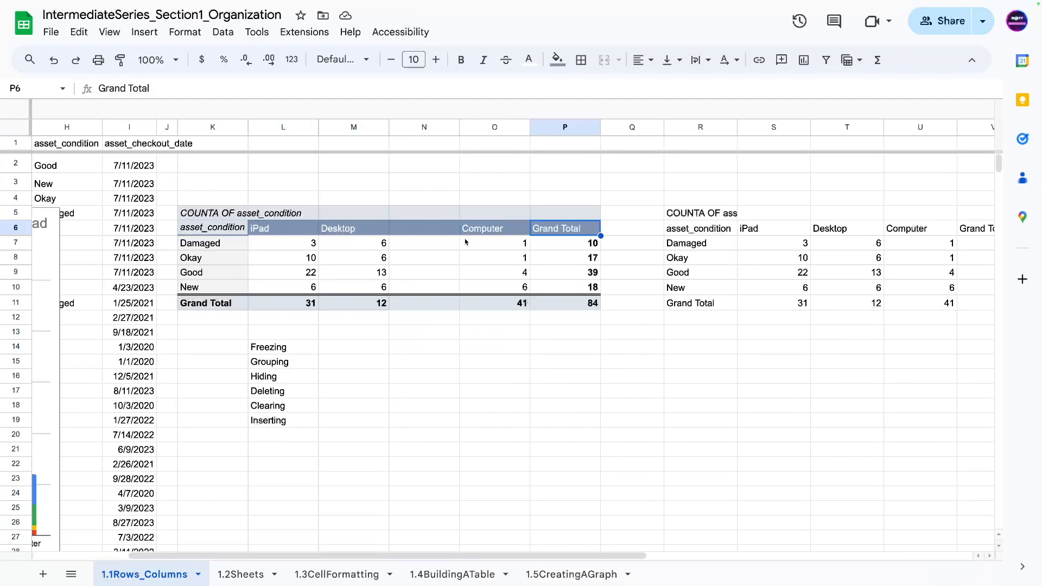
Examine the iPad, Desktop and Computer header formulas in the linked copy and compare their references with the original table's columns.
click(934, 234)
key(Left)
key(Left)
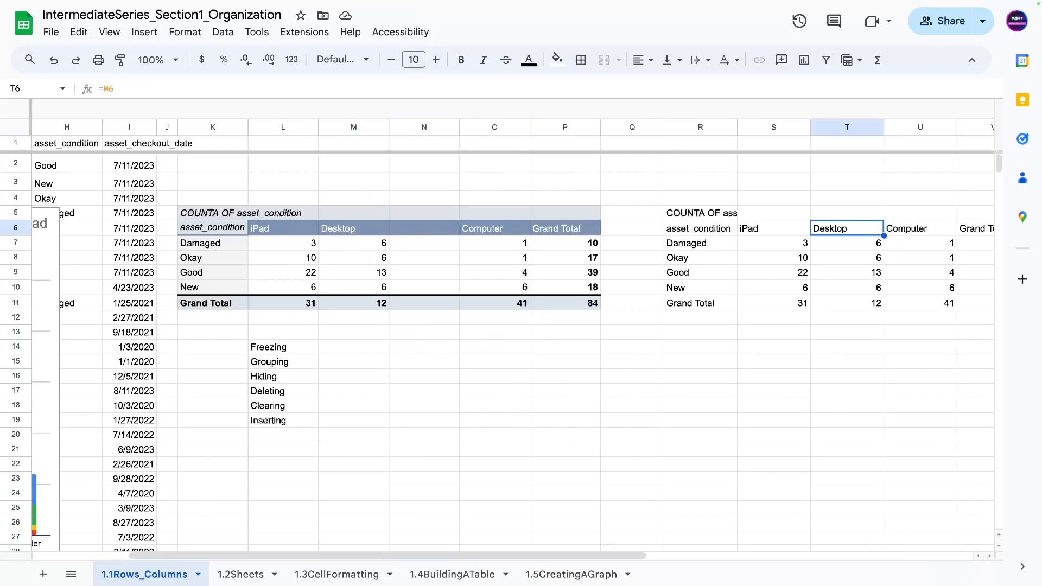
key(Right)
key(Right)
key(Left)
key(Left)
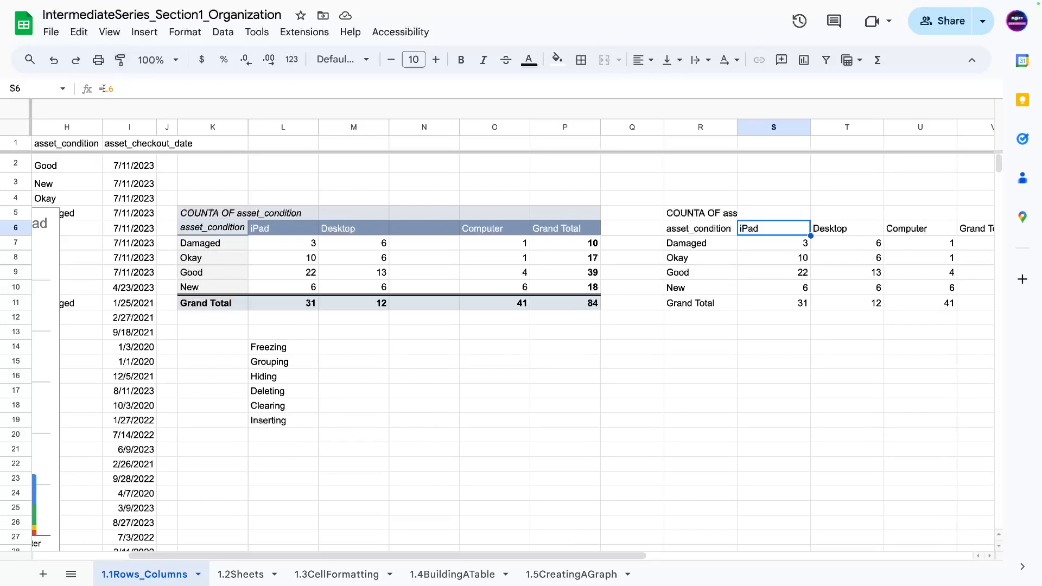
click(731, 380)
click(769, 231)
key(Right)
key(Right)
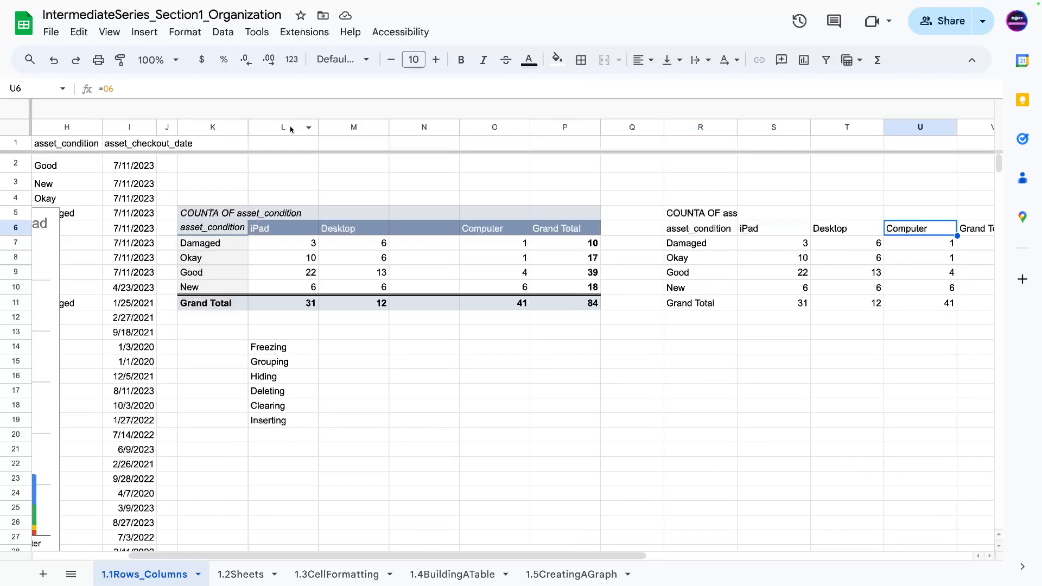
scroll(878, 191, right, 1)
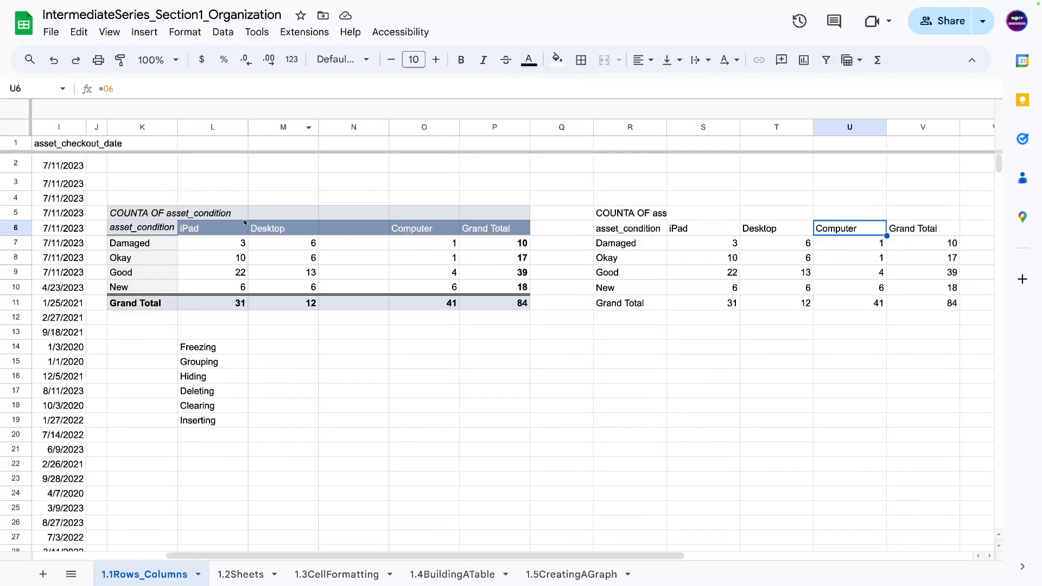
Inspect the blank column N in the original table, and check the linked copy's header formulas from Computer back to asset_condition.
drag(340, 215, 341, 306)
click(345, 231)
drag(342, 216, 343, 327)
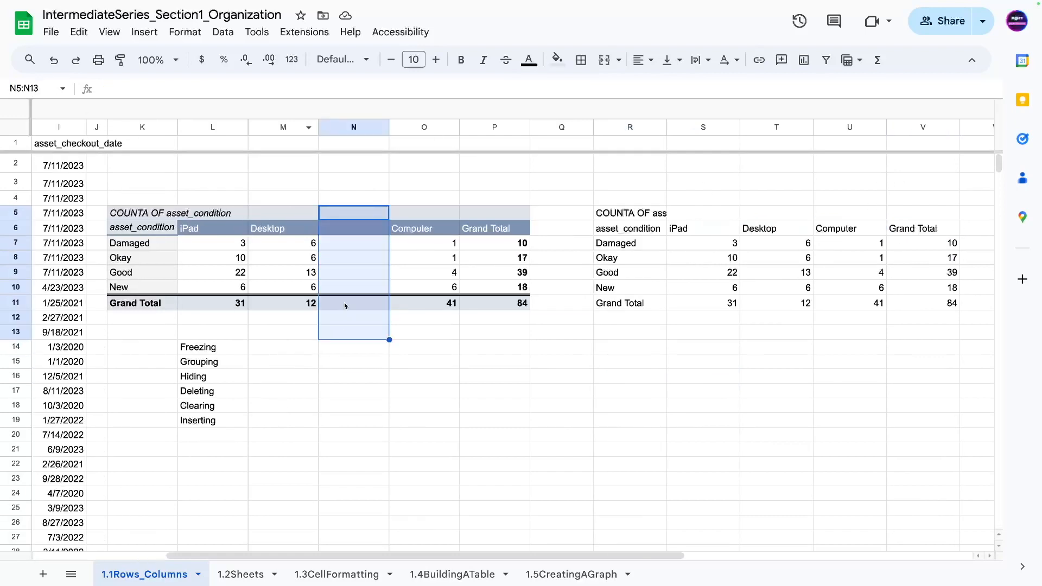
click(345, 247)
click(842, 228)
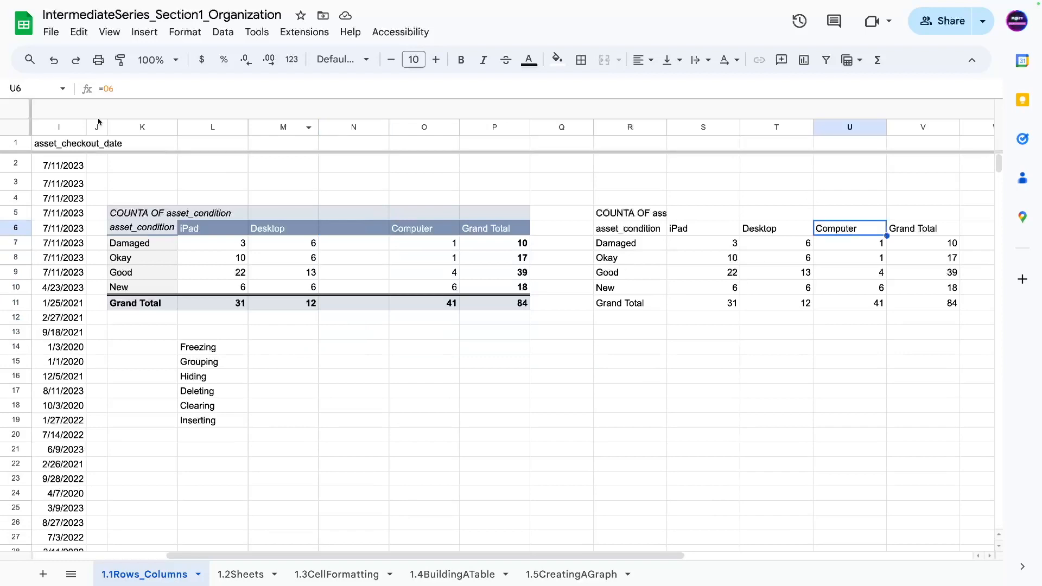
key(Left)
key(Left)
key(Left)
key(Left)
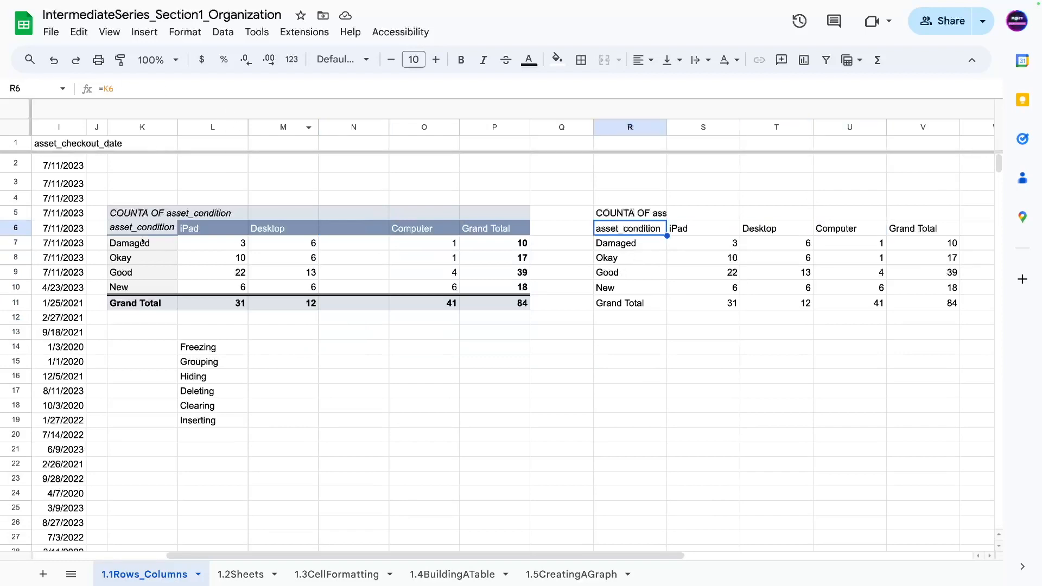
key(Up)
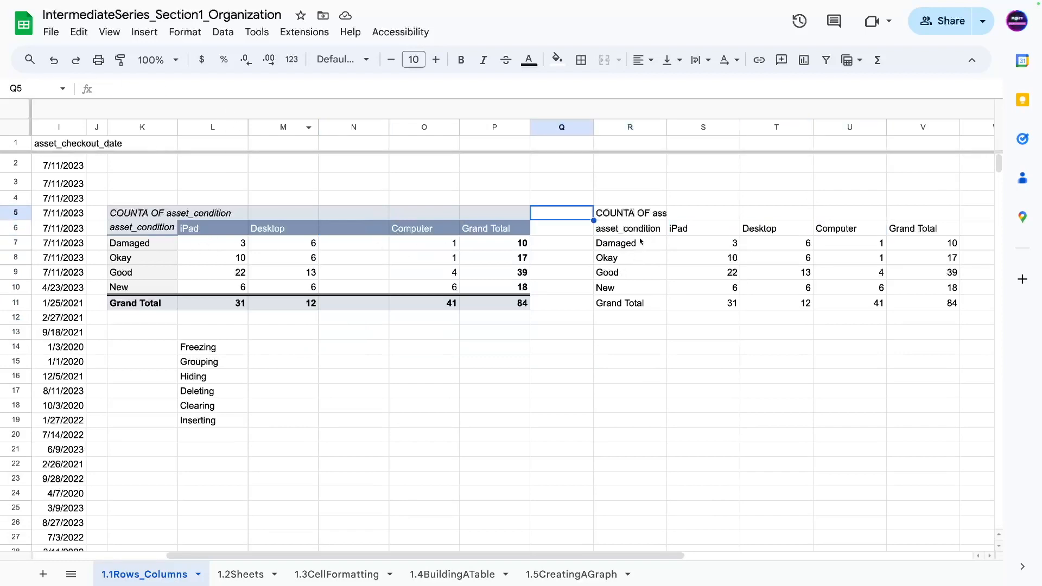
Select R5:R11 in the linked copy and fill its formulas across through column W to include the inserted column.
key(Right)
key(Down)
key(Up)
key(Down)
key(Up)
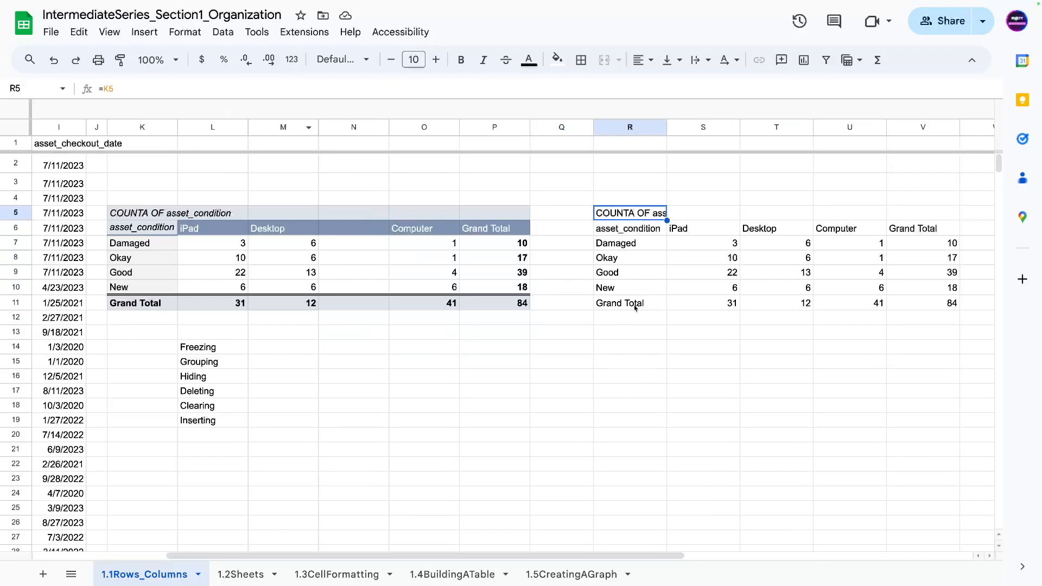
shift+click(634, 304)
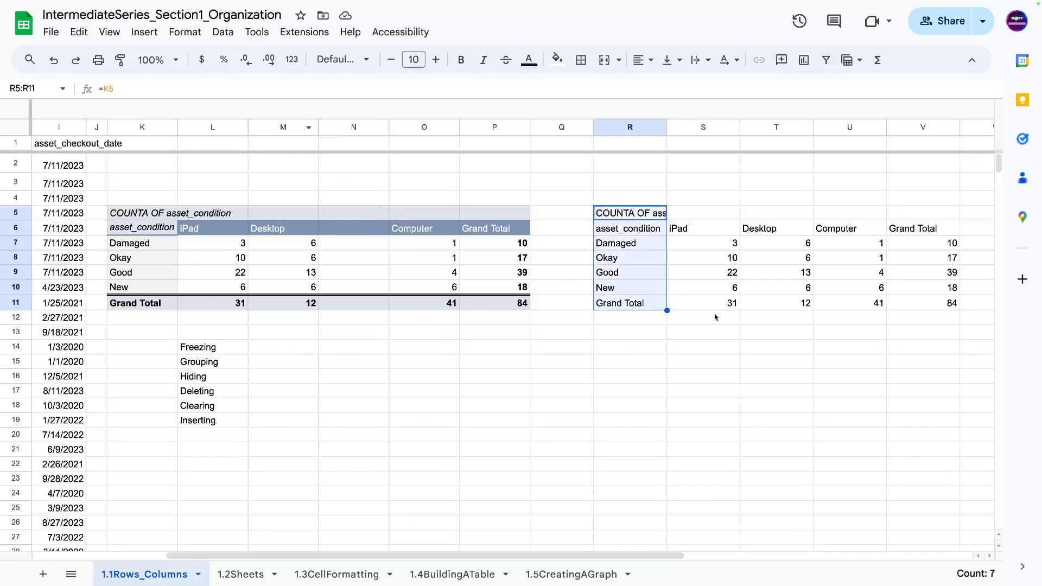
drag(667, 311, 958, 310)
click(776, 362)
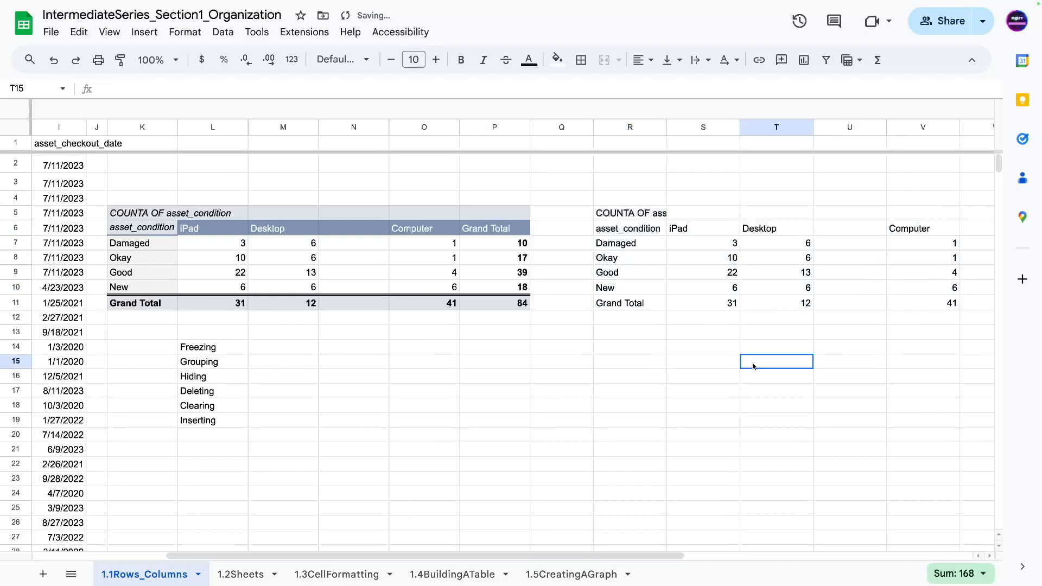
drag(923, 213, 973, 312)
click(969, 330)
key(Right)
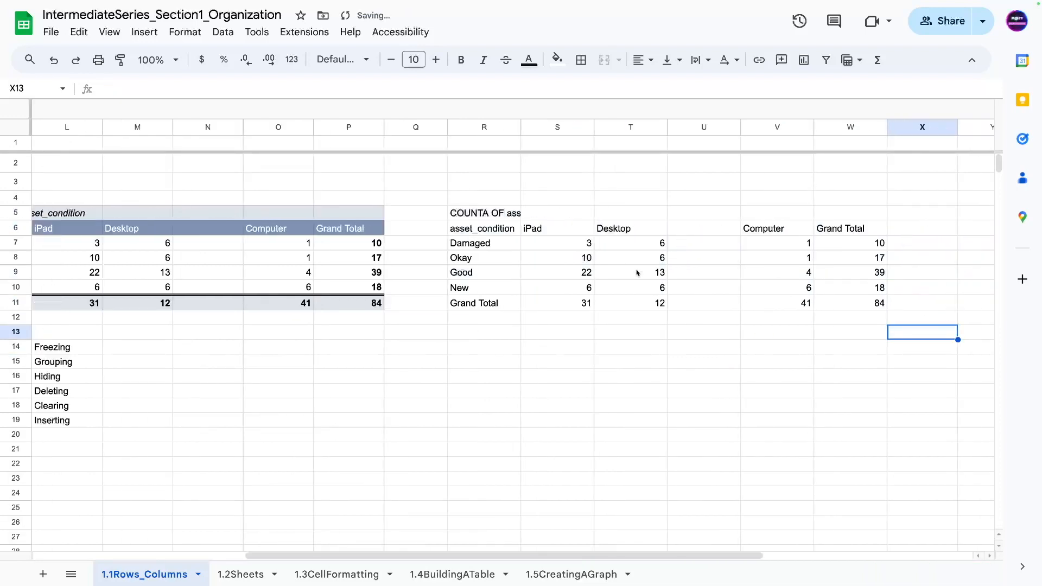
key(Left)
key(Left)
key(Left)
key(Left)
key(Left)
key(Left)
key(Left)
key(Left)
key(Down)
key(Down)
key(Down)
key(Down)
key(Left)
key(Left)
key(Left)
key(Left)
key(Left)
key(Left)
key(Left)
key(Left)
key(Left)
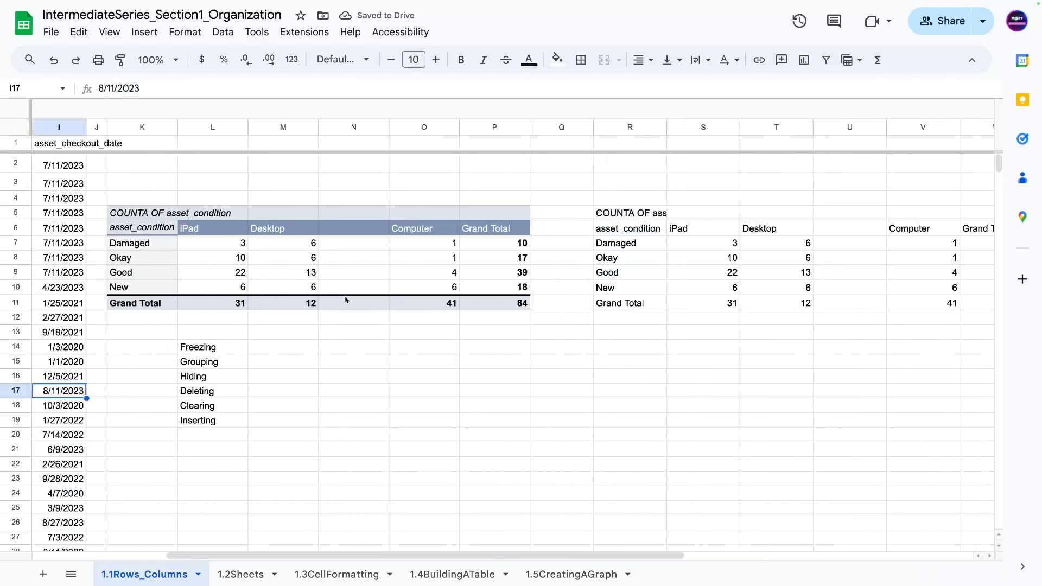
click(412, 386)
scroll(408, 380, down, 5)
scroll(408, 380, up, 5)
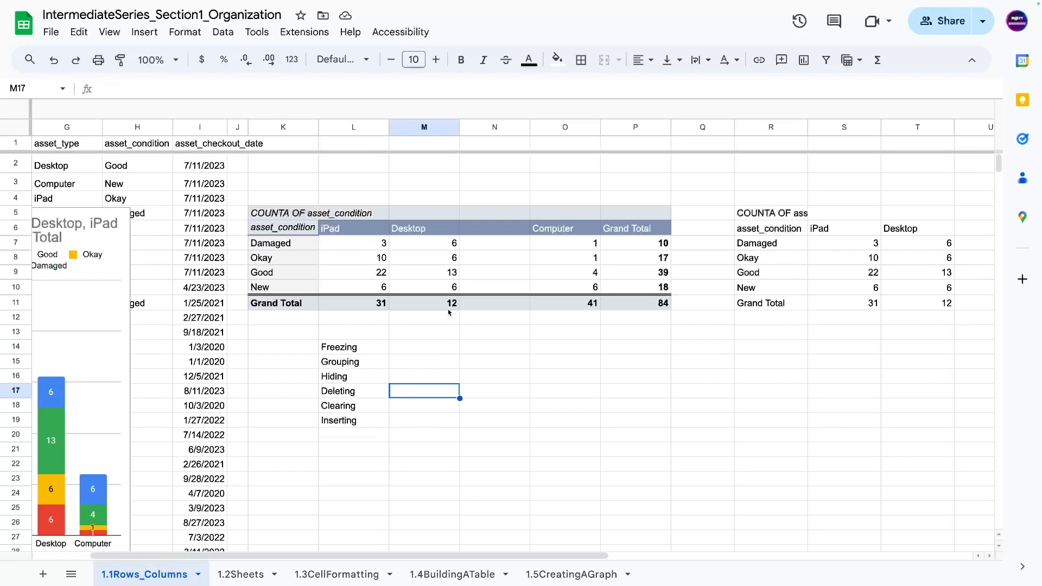
click(473, 128)
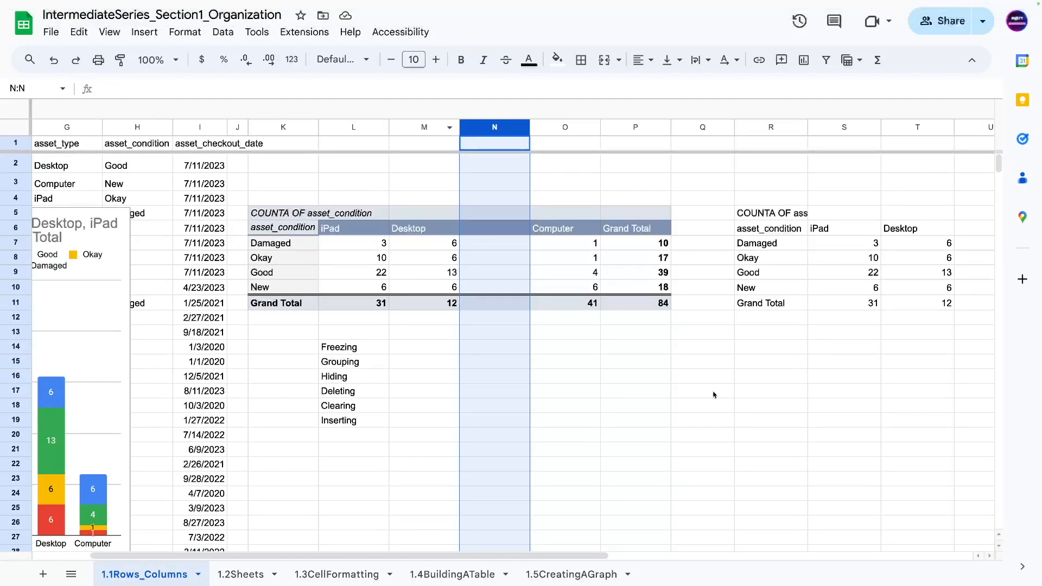
key(Right)
key(Right)
key(Right)
key(Right)
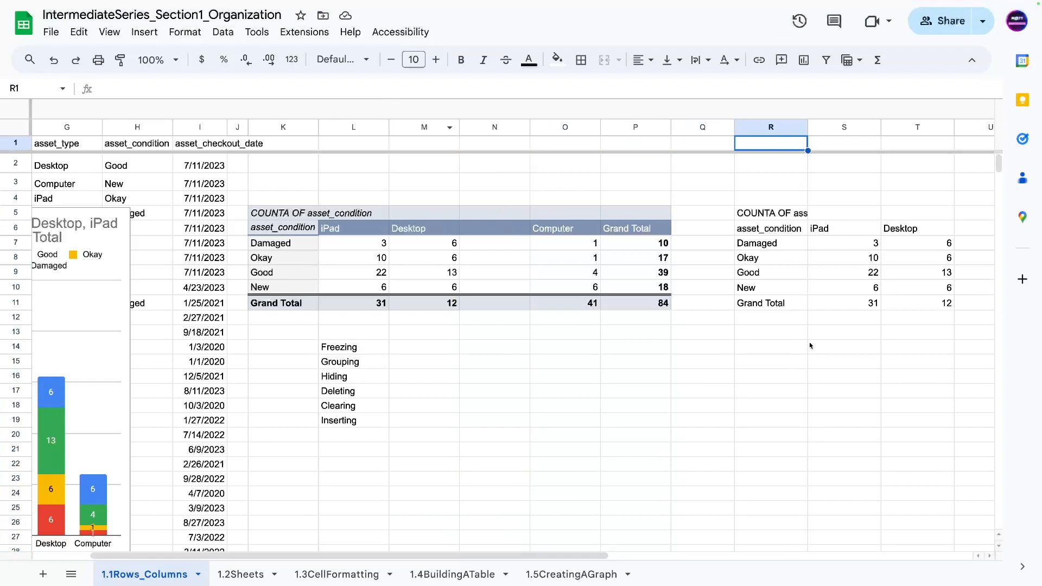